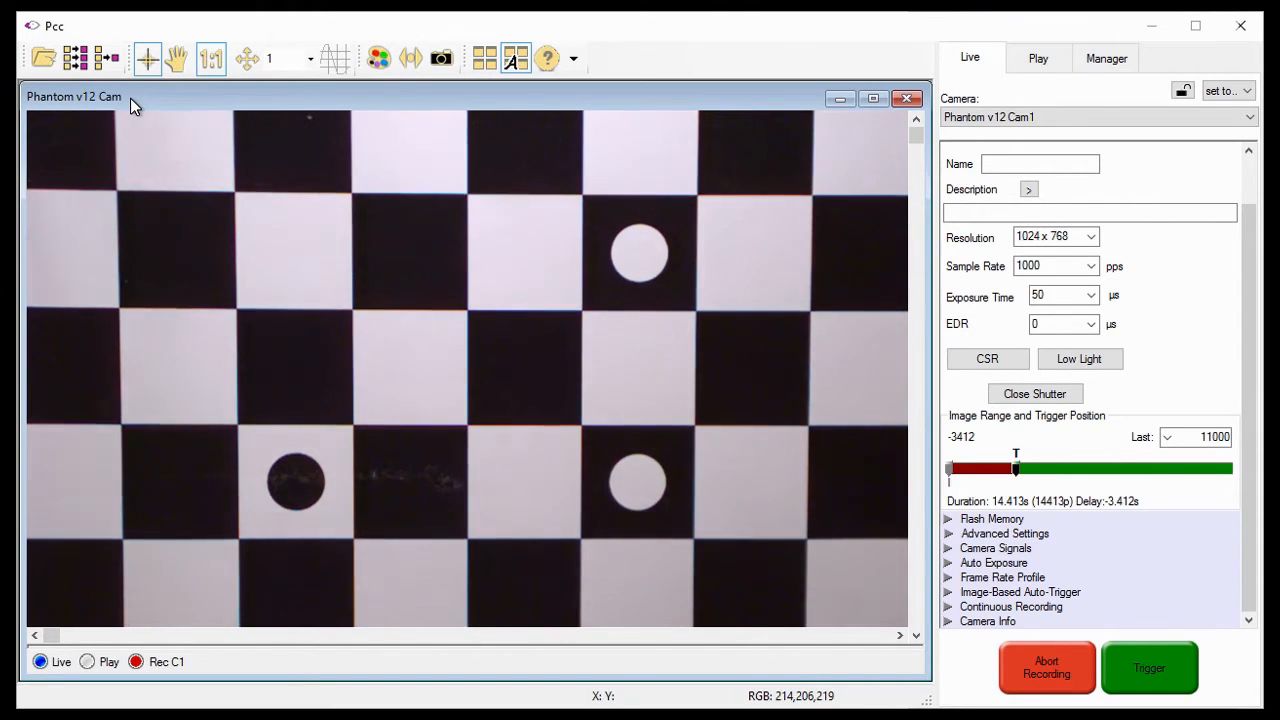
click(132, 99)
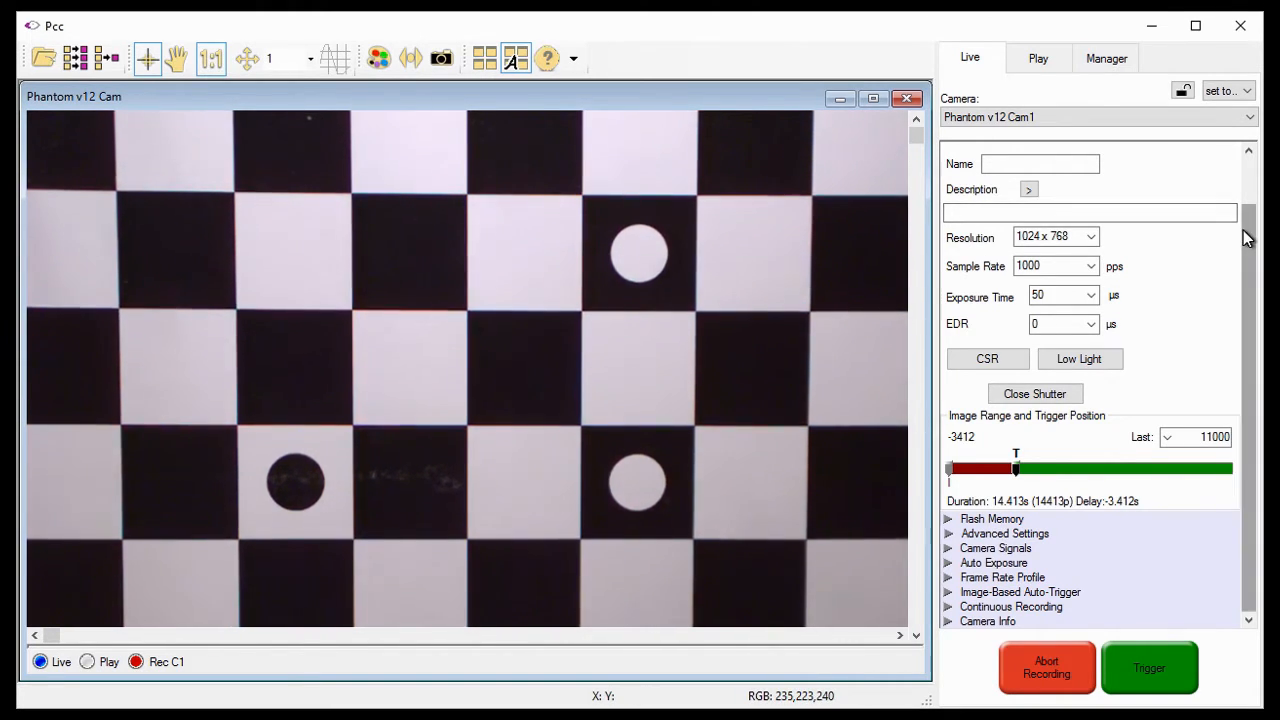
scroll(1243, 226, up, 1)
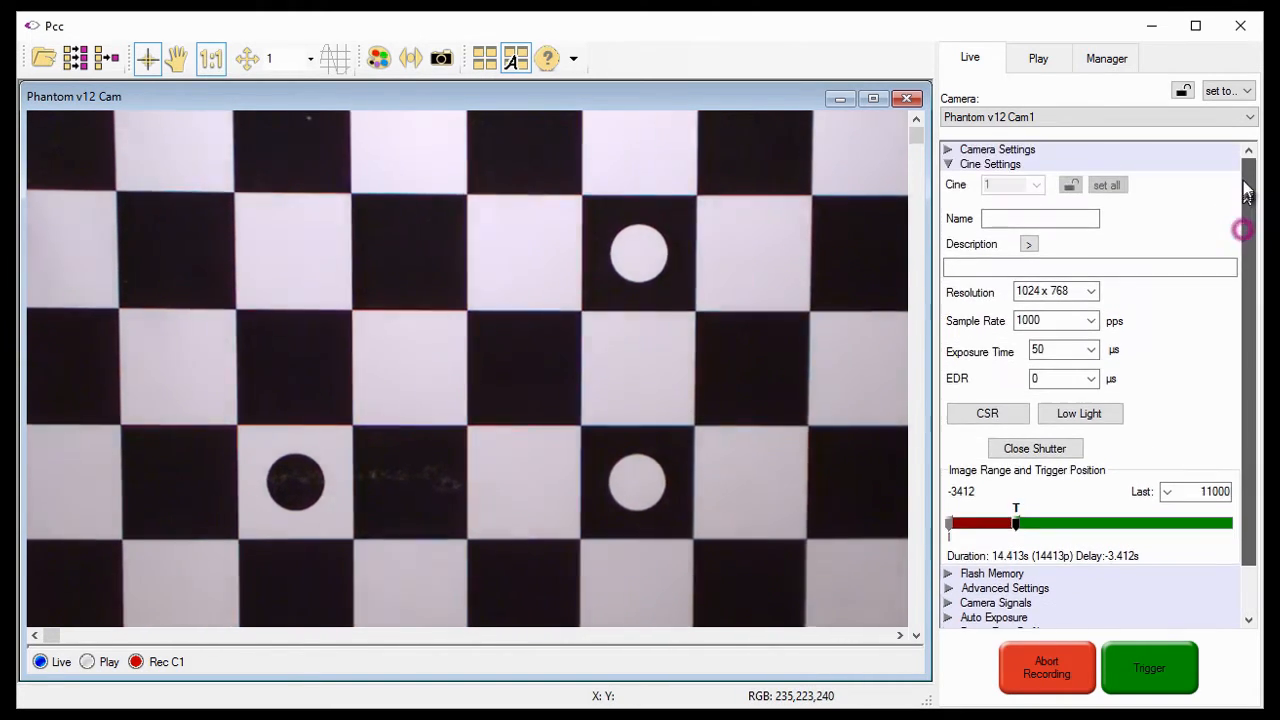
click(1002, 290)
click(1008, 316)
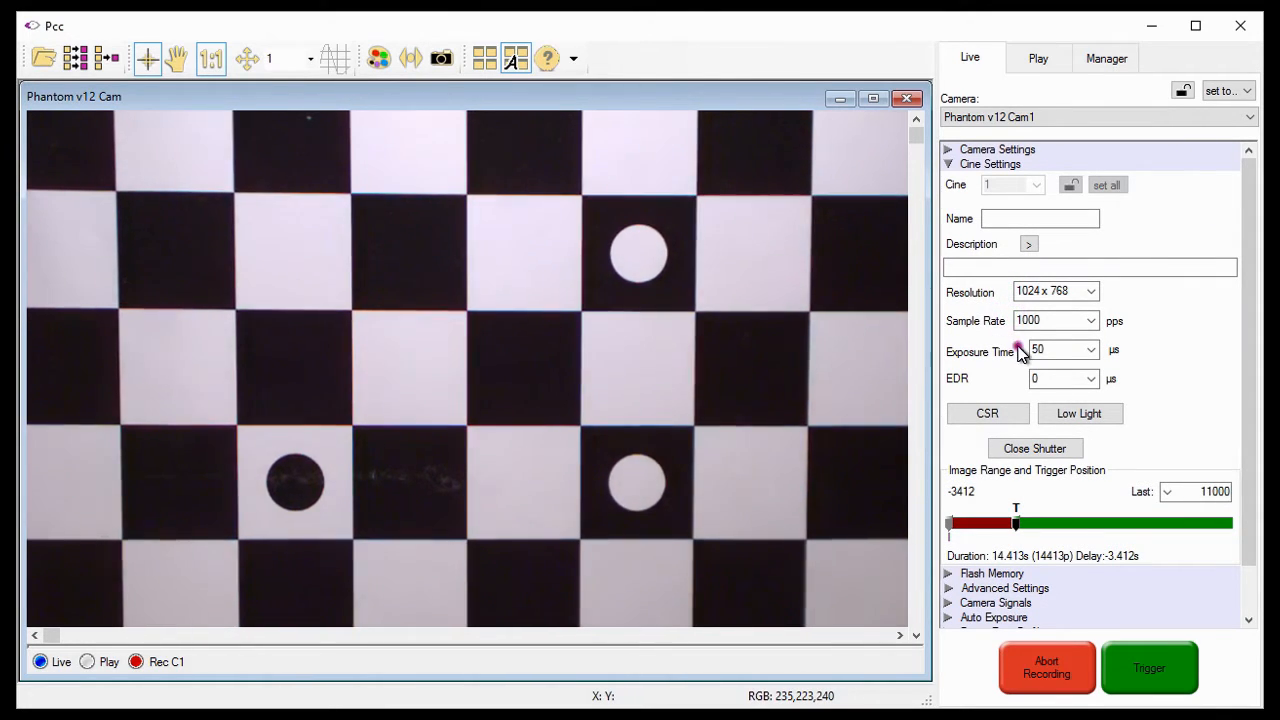
click(1014, 348)
click(1016, 489)
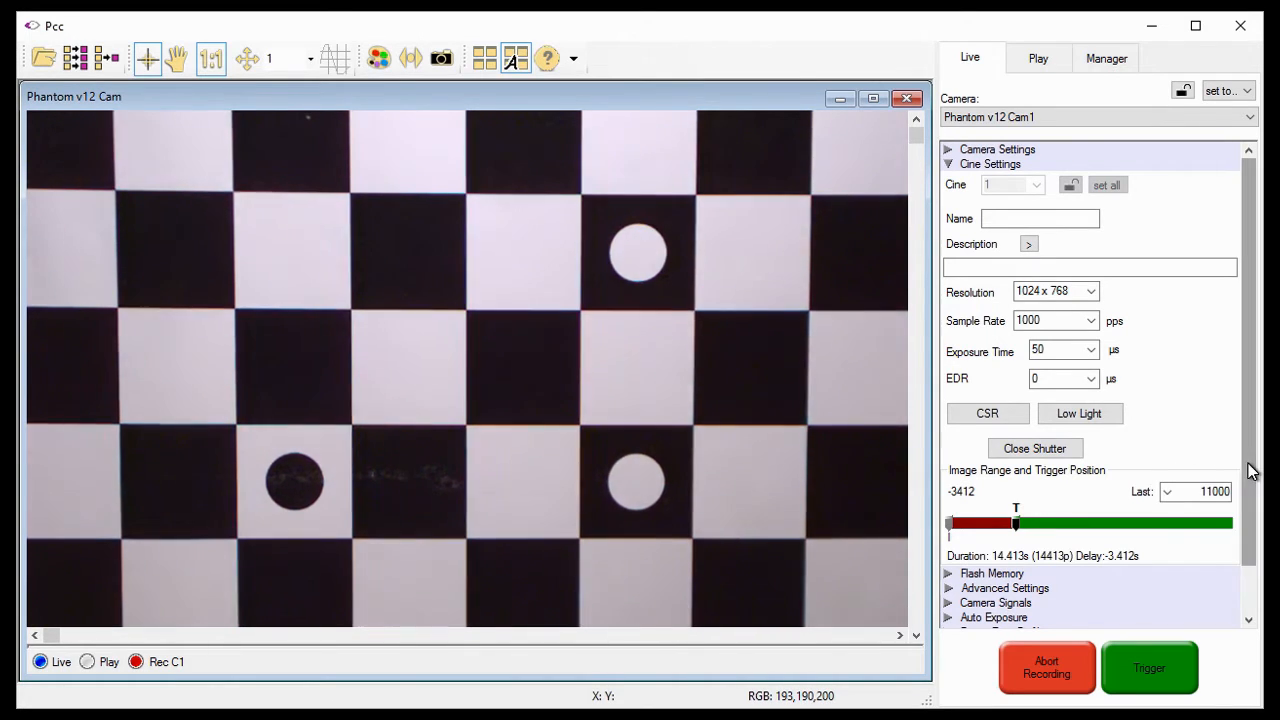
Expand the Auto Exposure settings for the Phantom v12 camera and enable auto exposure
drag(1249, 470, 1250, 516)
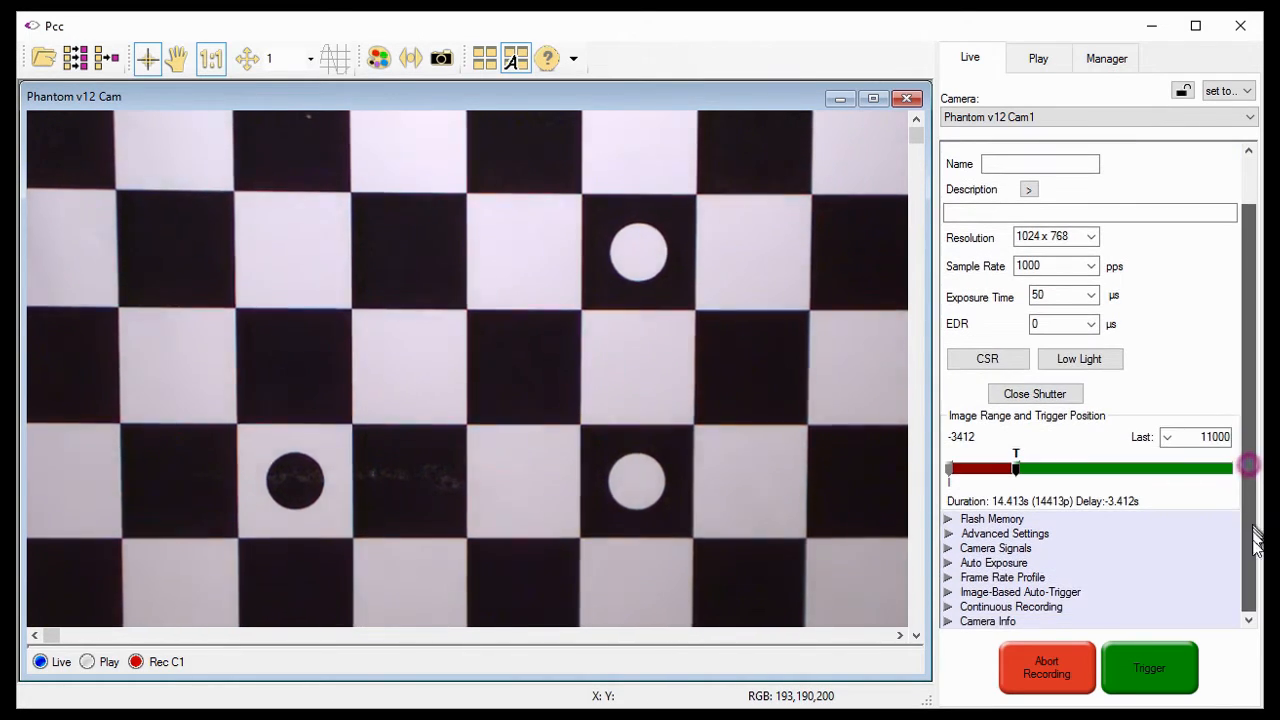
click(1003, 563)
drag(1247, 465, 1249, 590)
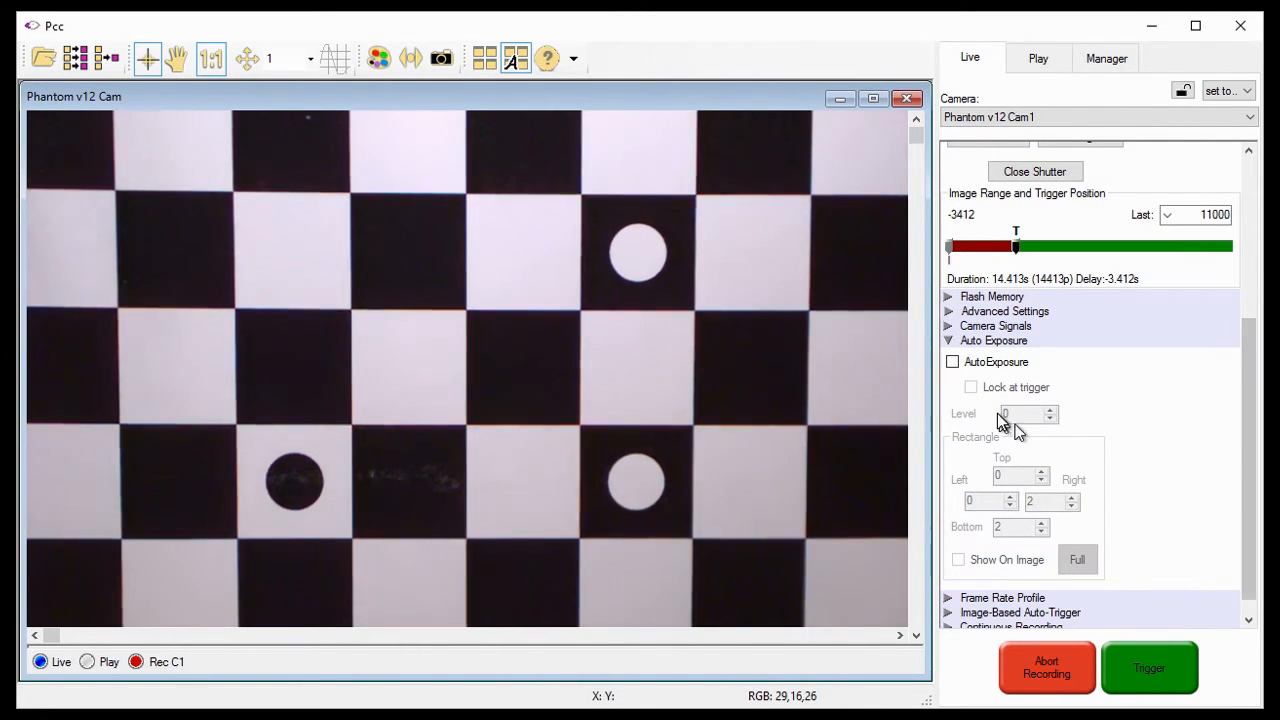
click(954, 365)
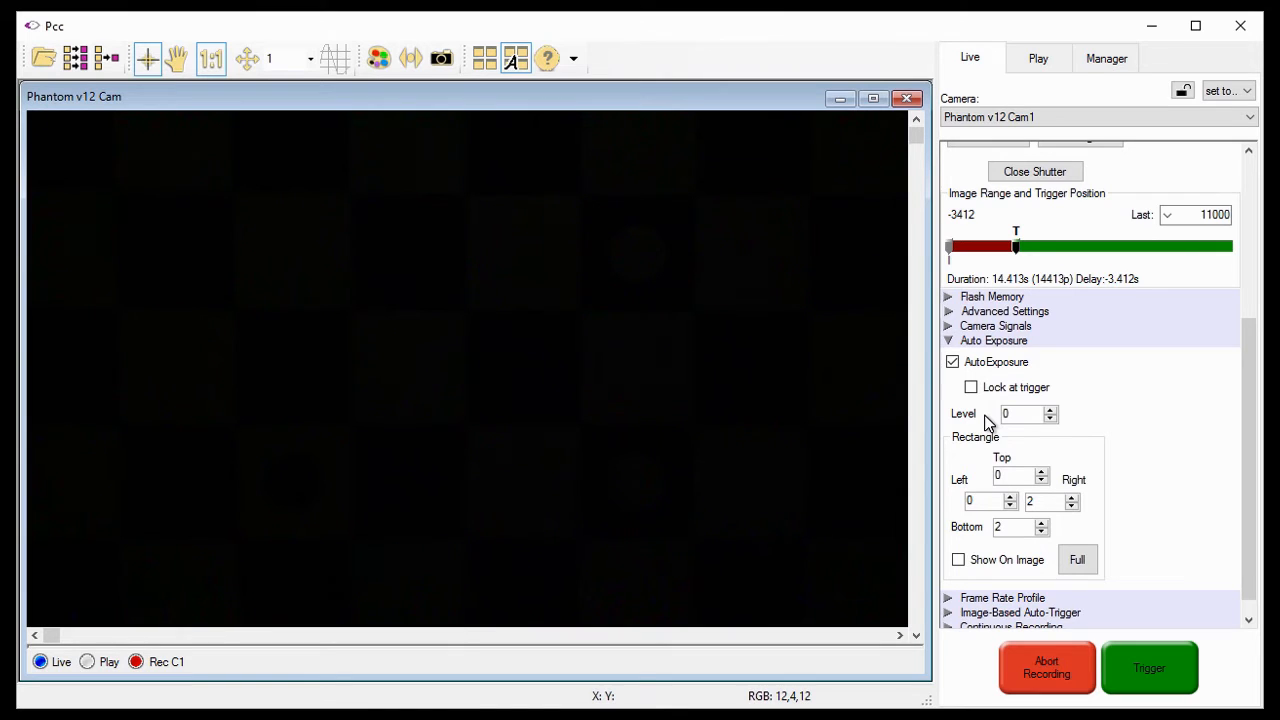
Turn auto exposure off and check the live image's average gray level in the Image Tools histogram
click(952, 367)
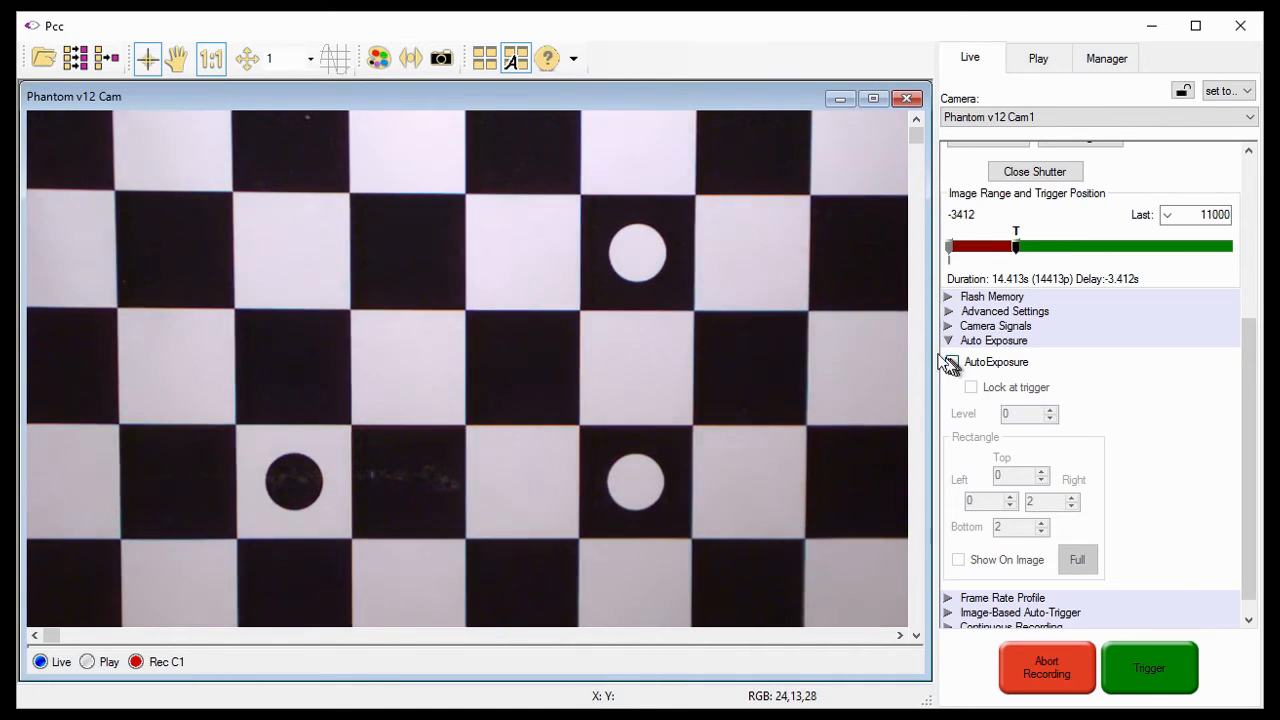
click(380, 60)
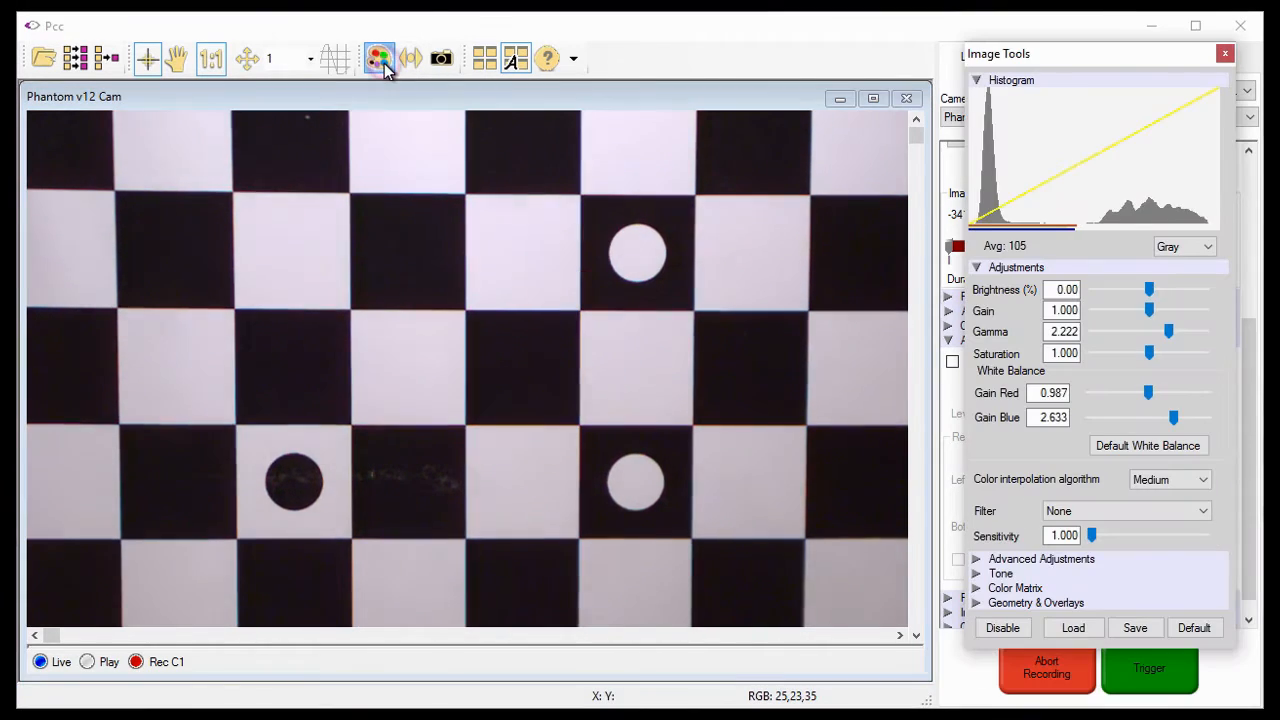
click(1033, 250)
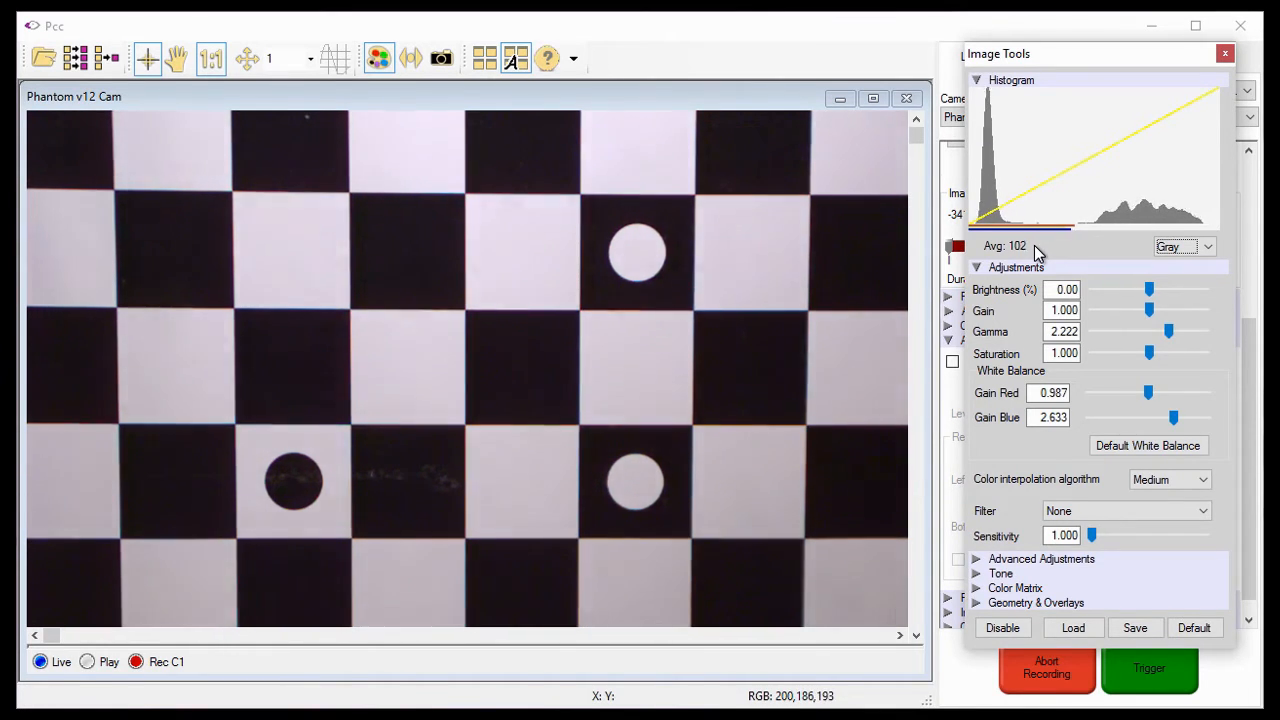
click(1225, 53)
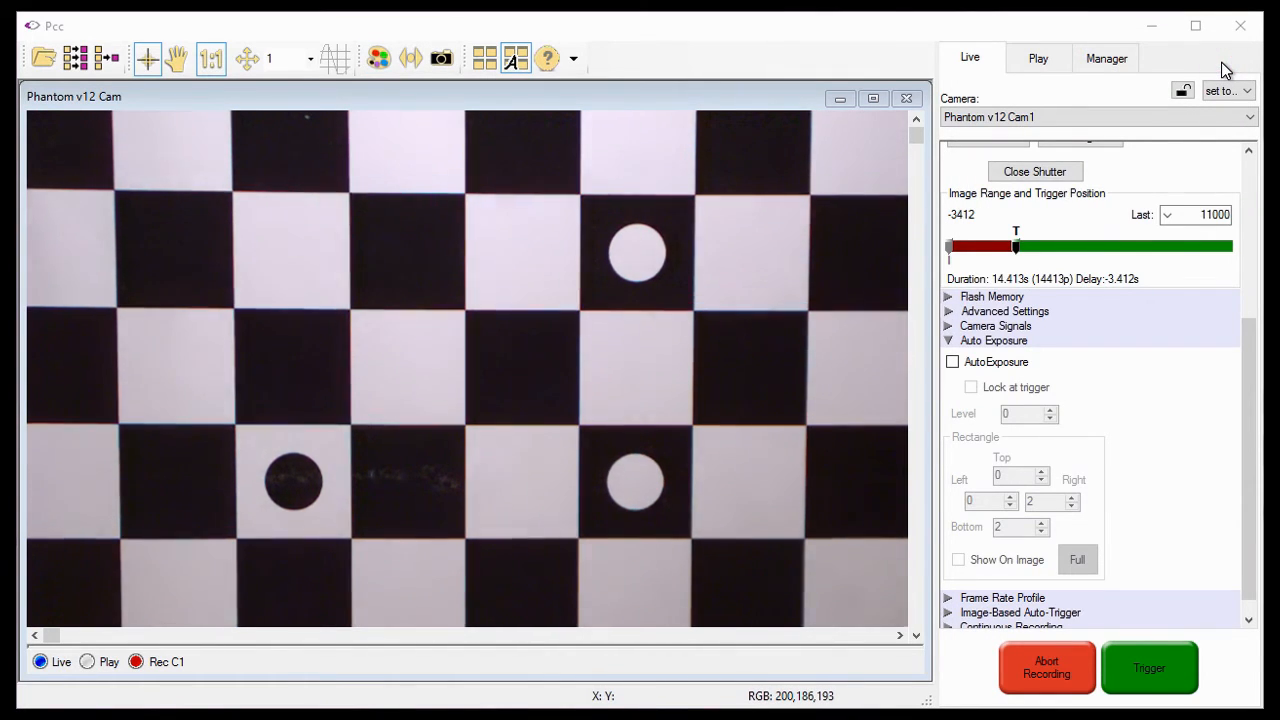
Enable auto exposure again and set its level to 105
click(954, 362)
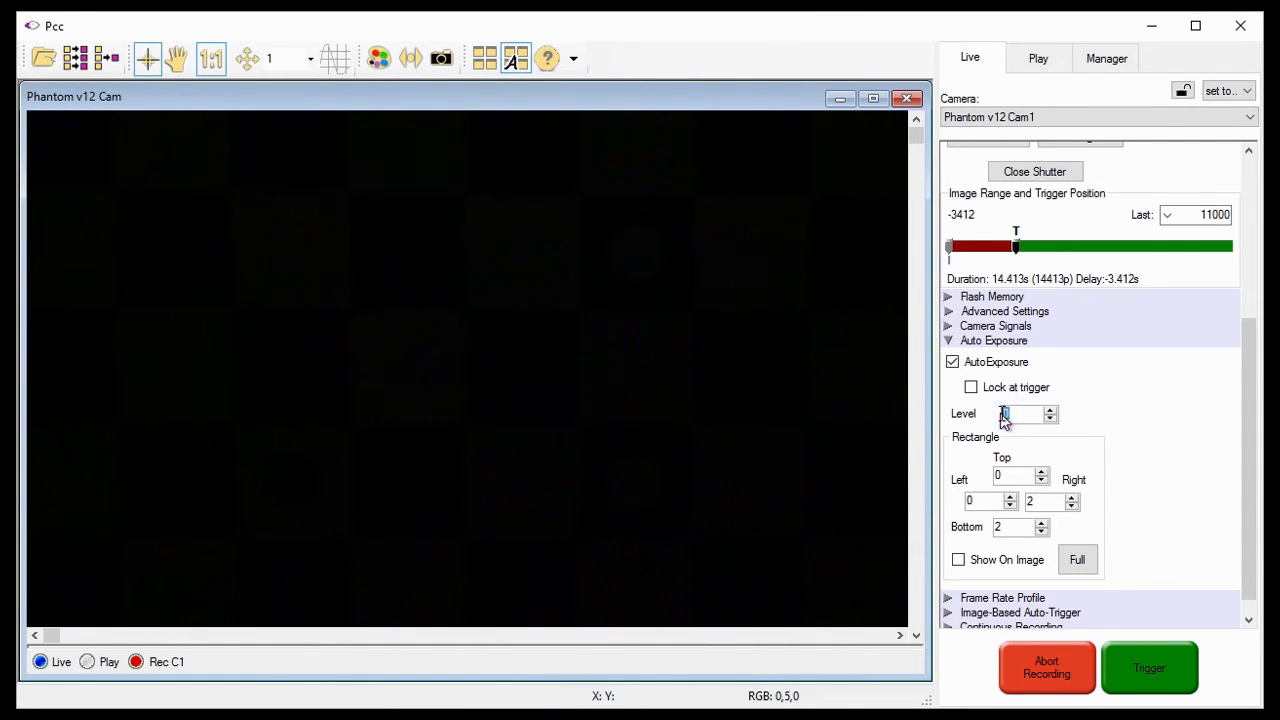
key(Return)
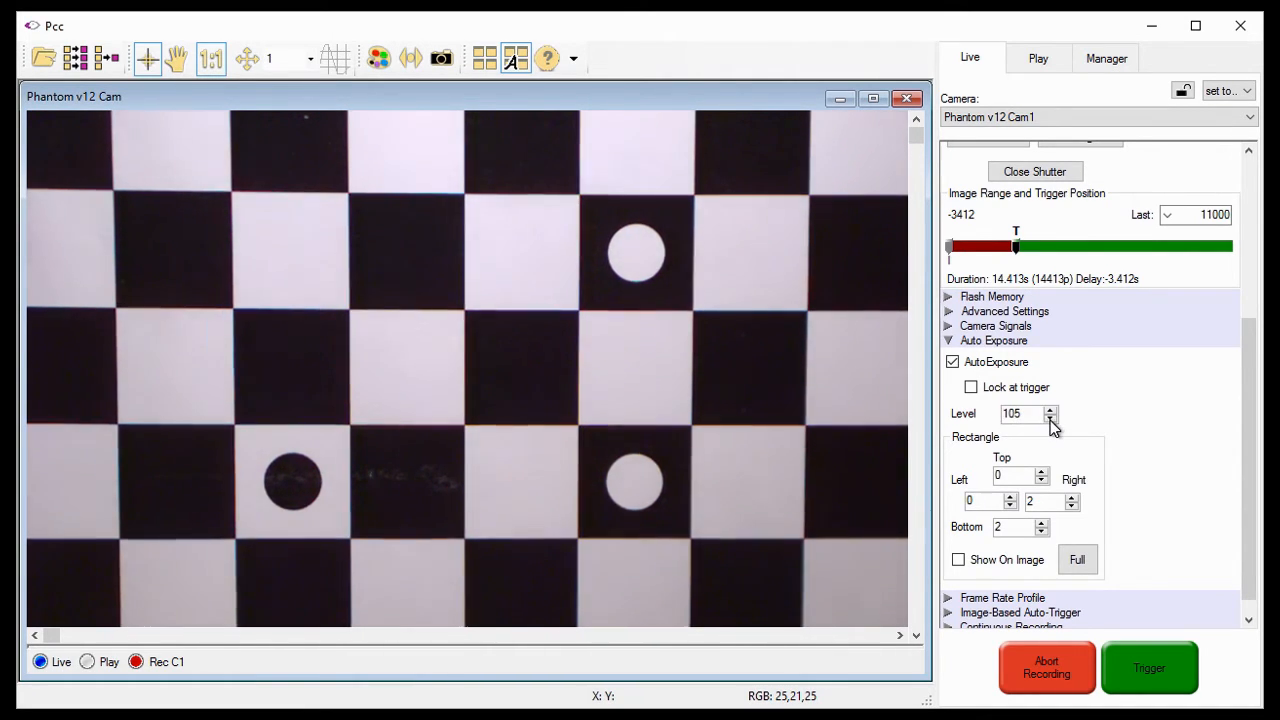
Lower the auto exposure level step by step to 87
click(1050, 419)
click(1050, 419)
click(1050, 419)
click(1050, 419)
click(1050, 422)
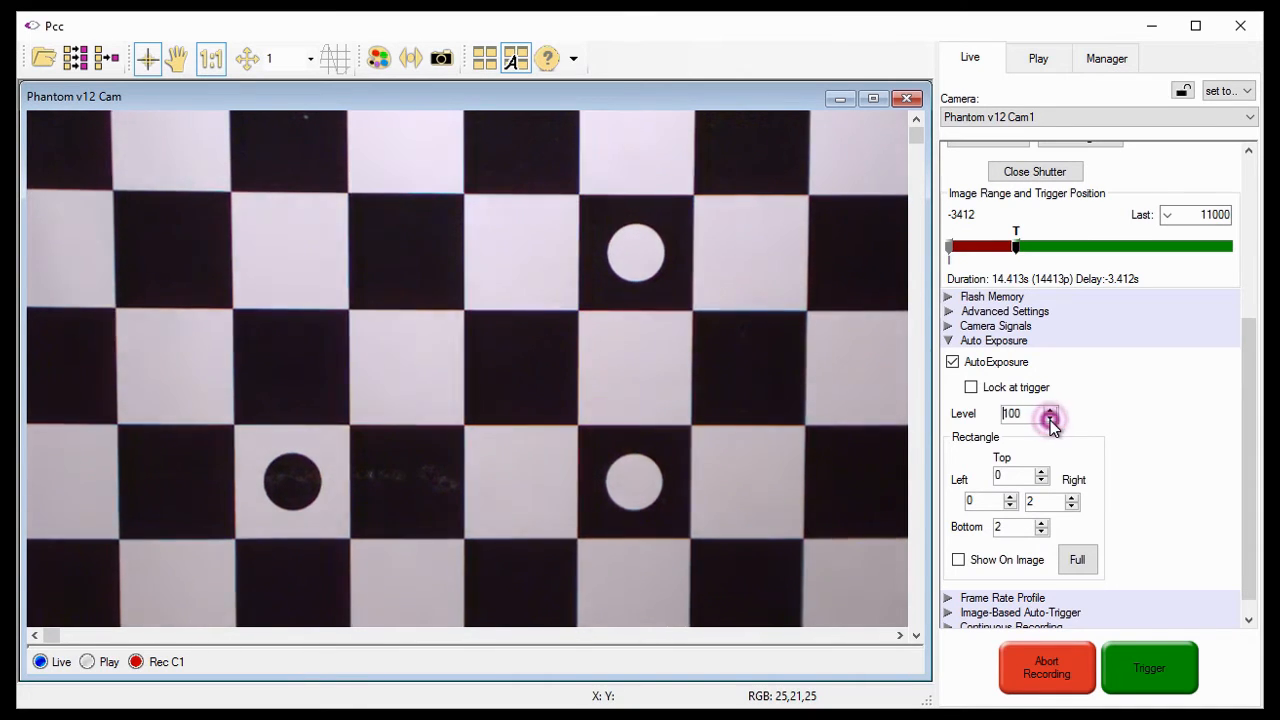
click(1050, 422)
click(1050, 422)
click(1050, 422)
click(1050, 422)
click(1050, 422)
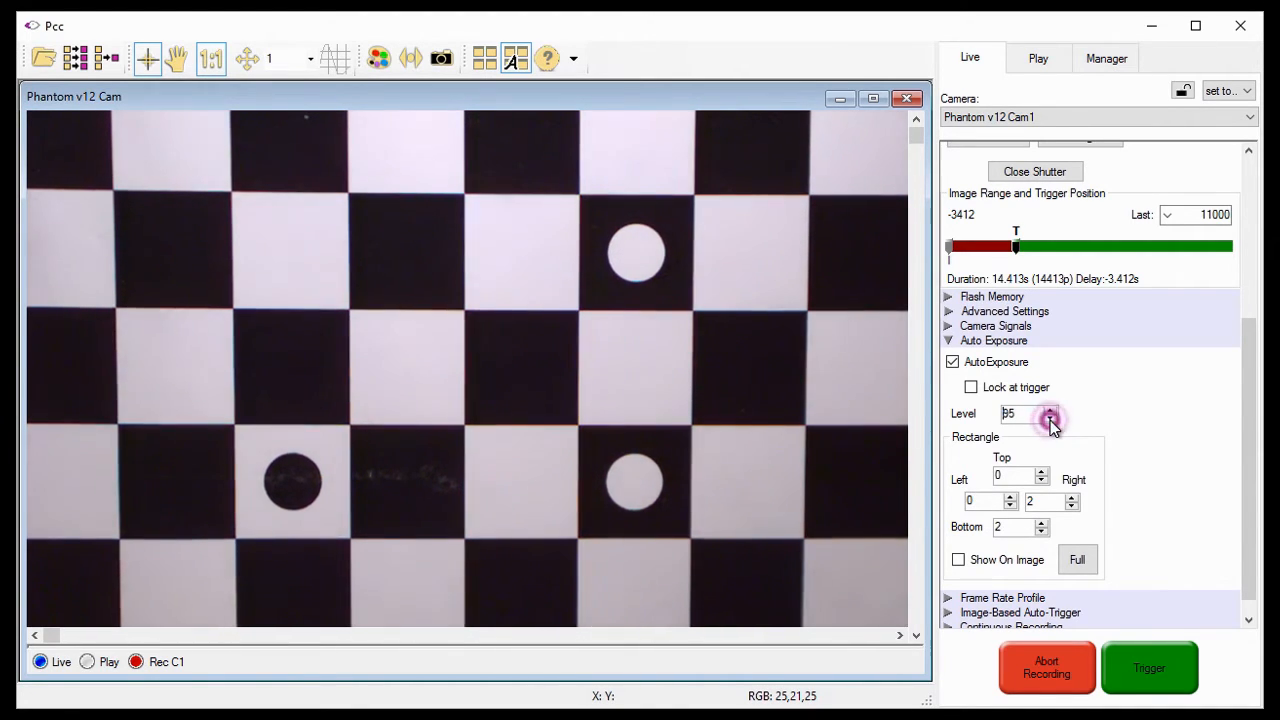
click(1050, 422)
click(1050, 422)
click(1050, 422)
click(1050, 422)
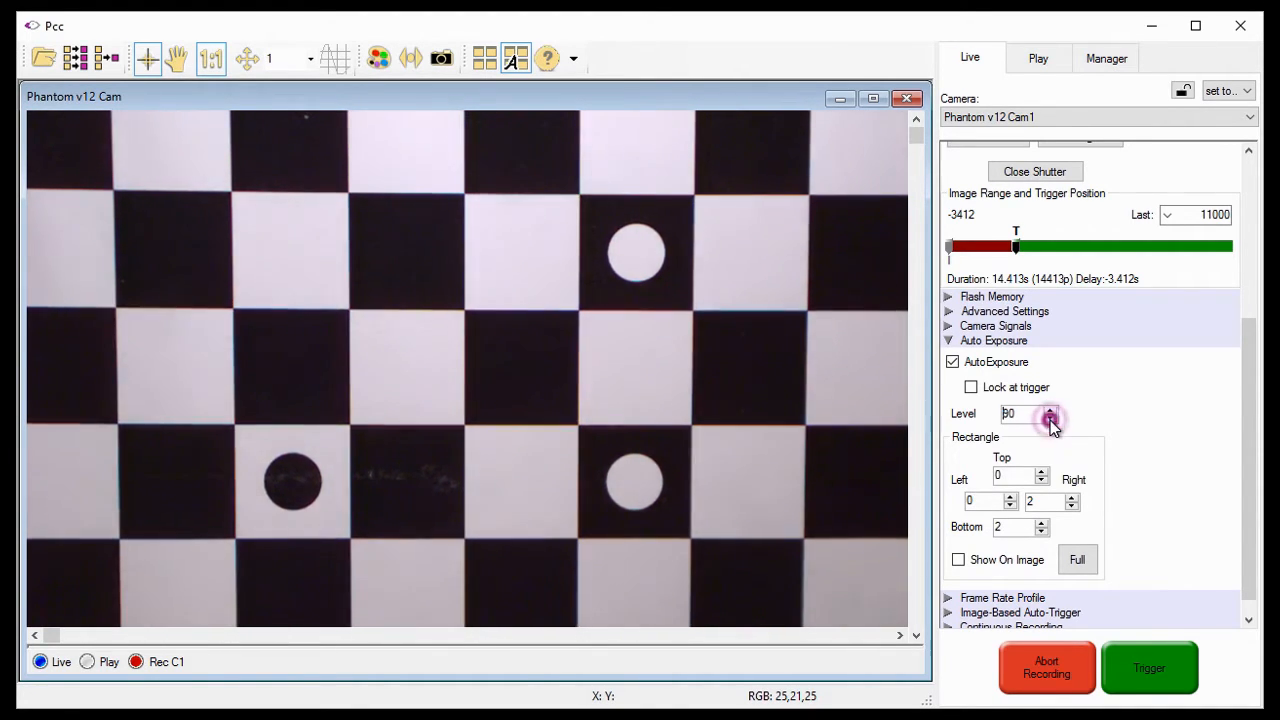
click(1050, 422)
click(1050, 422)
click(1050, 422)
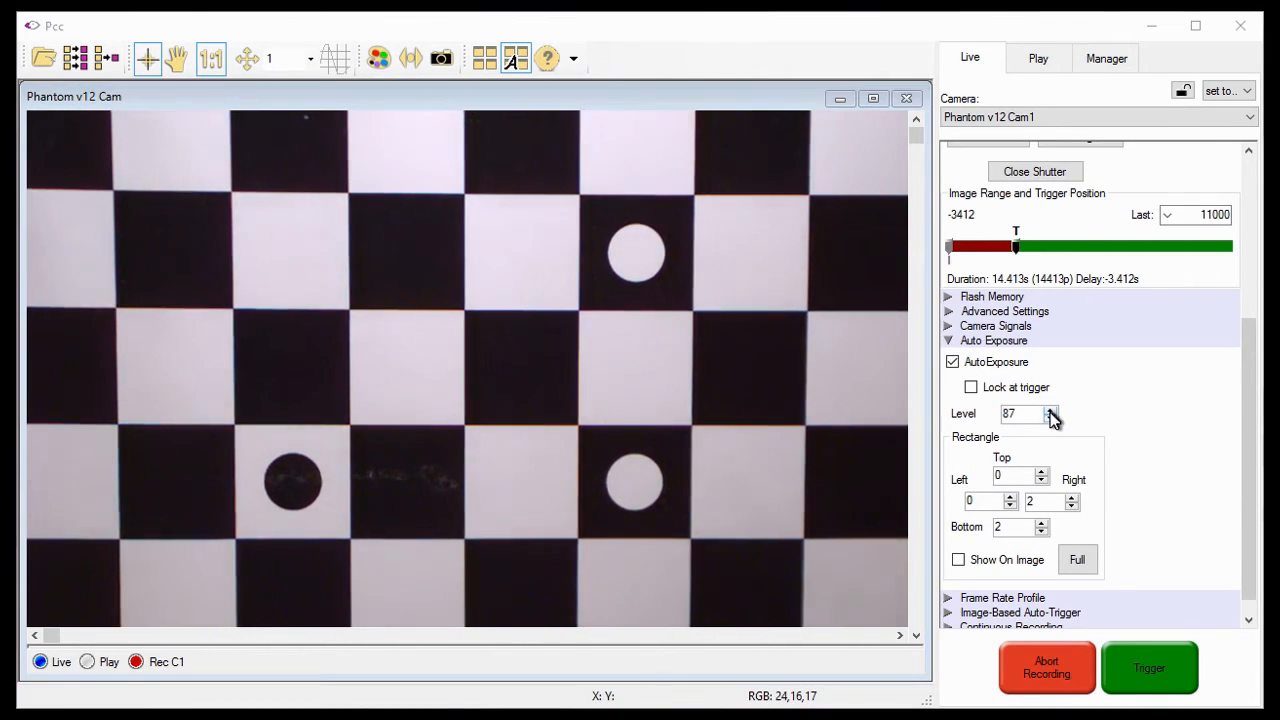
Raise the auto exposure level step by step to 116
click(1050, 409)
click(1050, 409)
click(1050, 409)
click(1050, 409)
click(1050, 409)
click(1050, 409)
click(1050, 409)
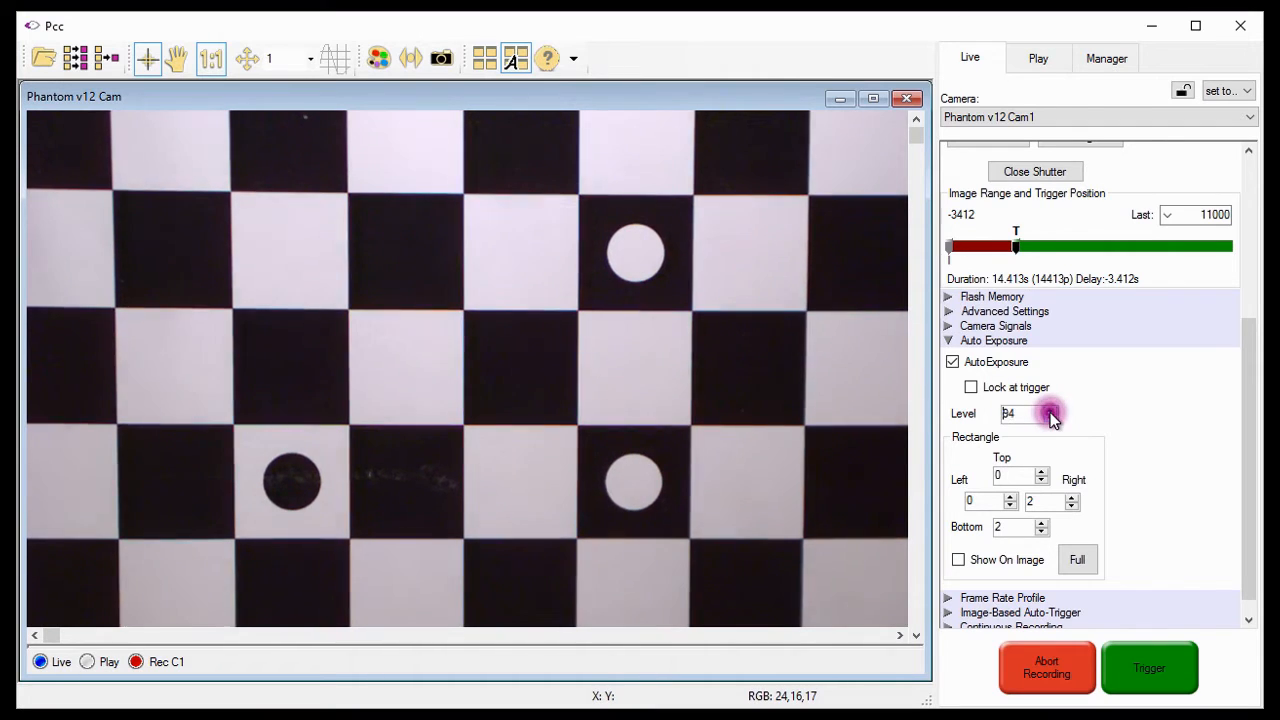
click(1050, 409)
click(1050, 409)
click(1050, 409)
click(1050, 409)
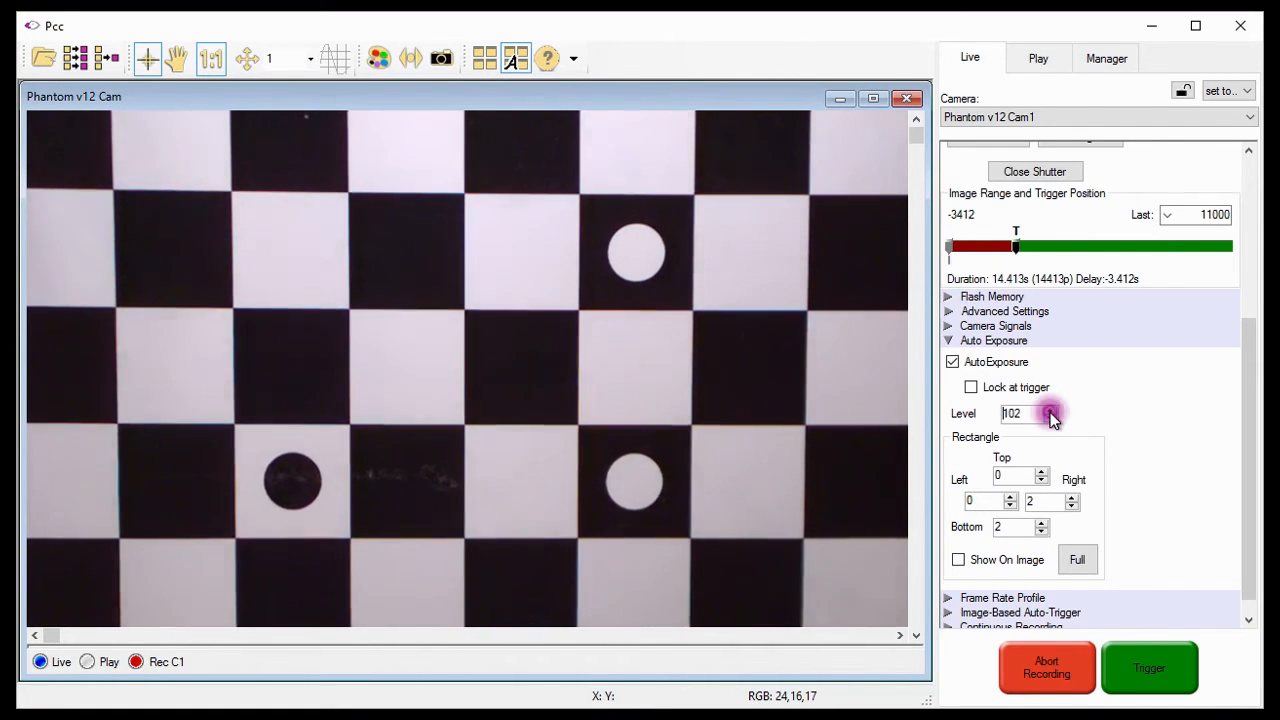
click(1050, 409)
click(1050, 409)
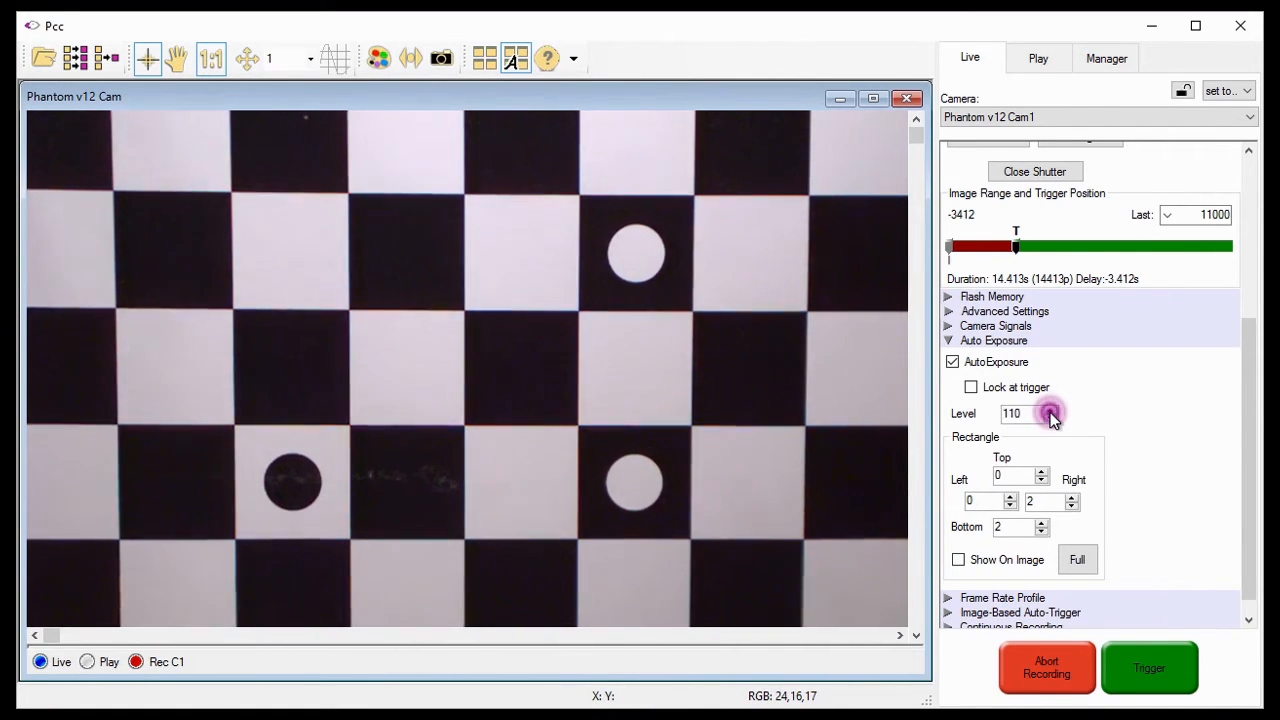
click(1050, 409)
click(1050, 409)
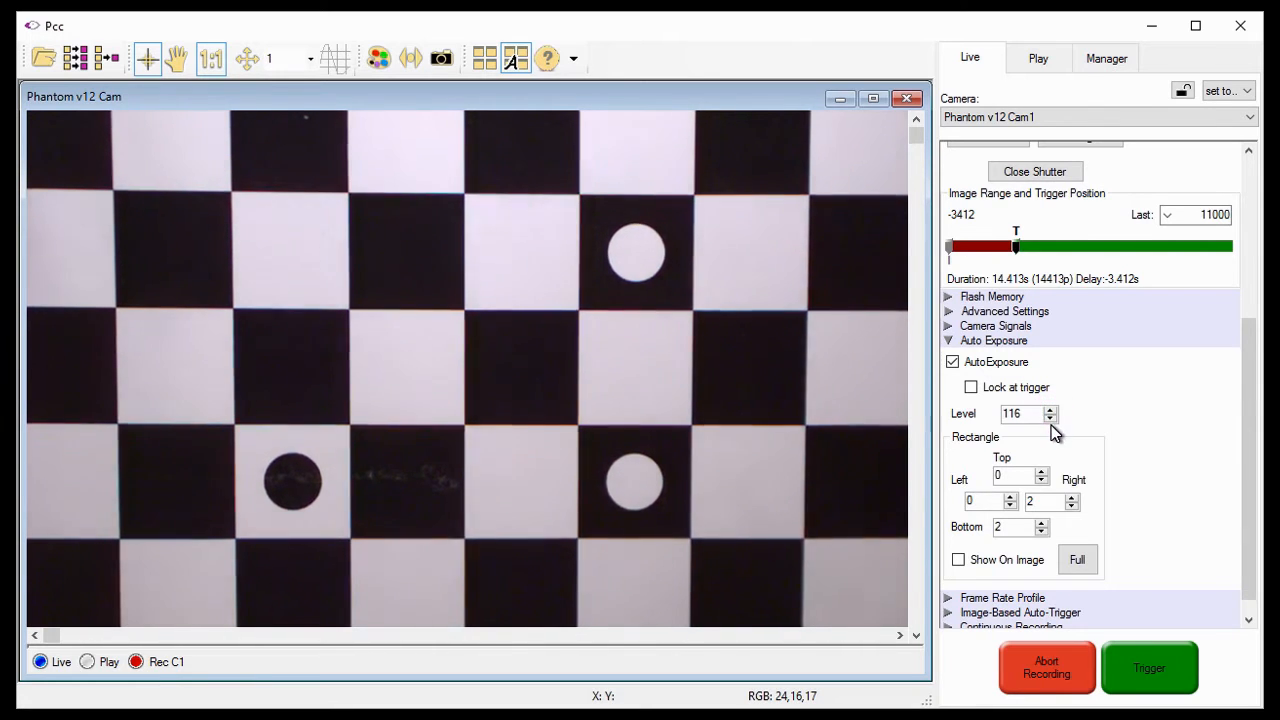
Bring the auto exposure level back down to 105
click(1050, 419)
click(1050, 419)
click(1050, 419)
click(1050, 419)
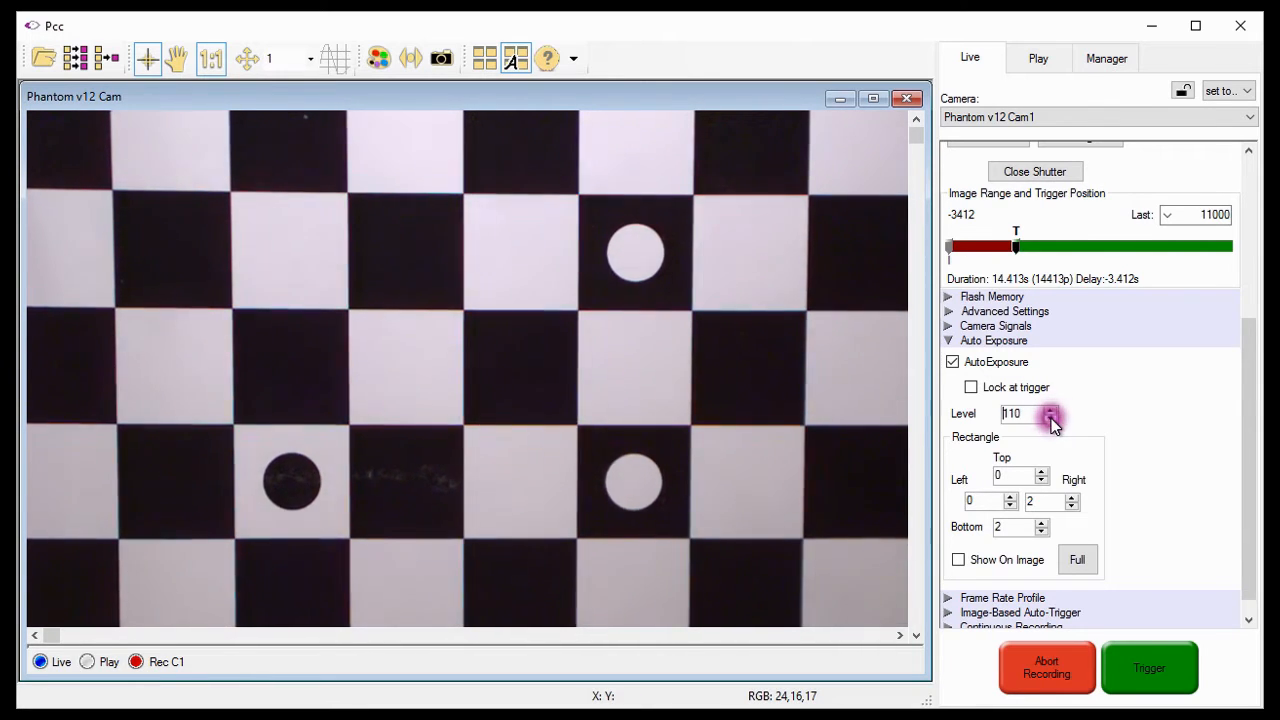
click(1050, 419)
click(1050, 419)
click(1050, 419)
click(1050, 419)
click(1050, 419)
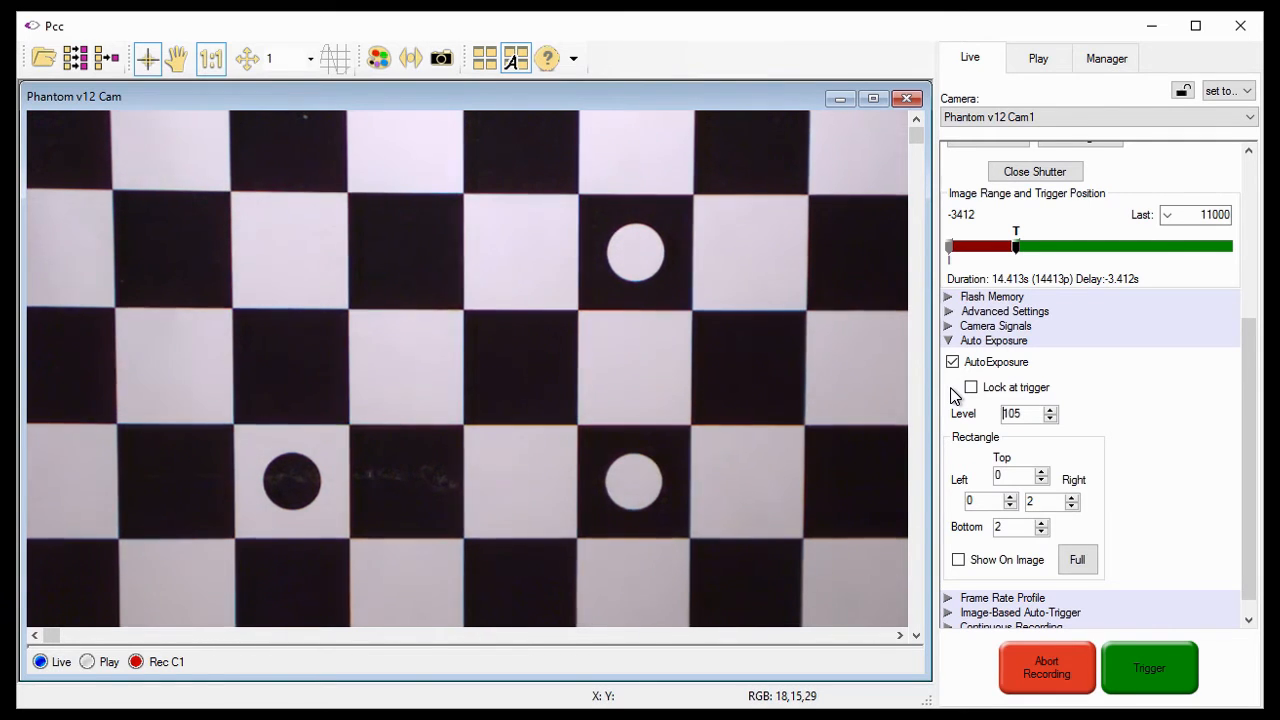
Draw a rectangle of about 49 by 53 pixels inside the white square above and left of the black circle and assign it to Auto Exposure
click(946, 440)
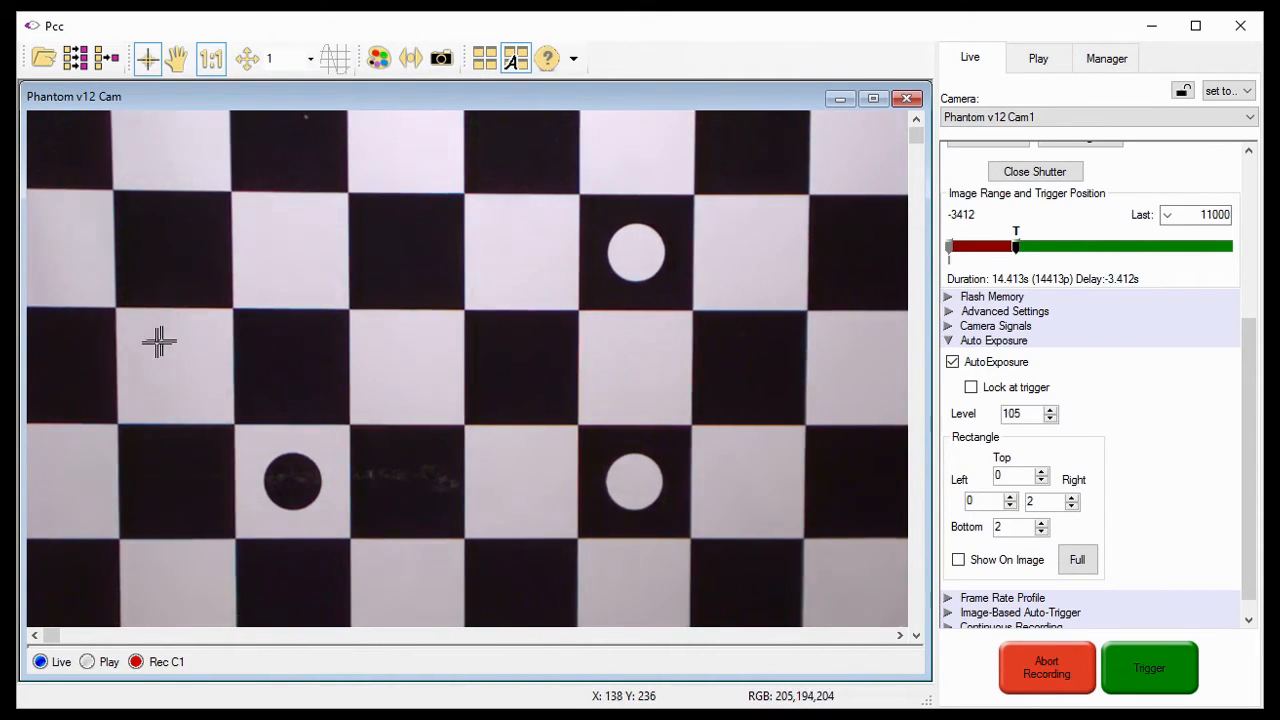
drag(155, 343, 203, 398)
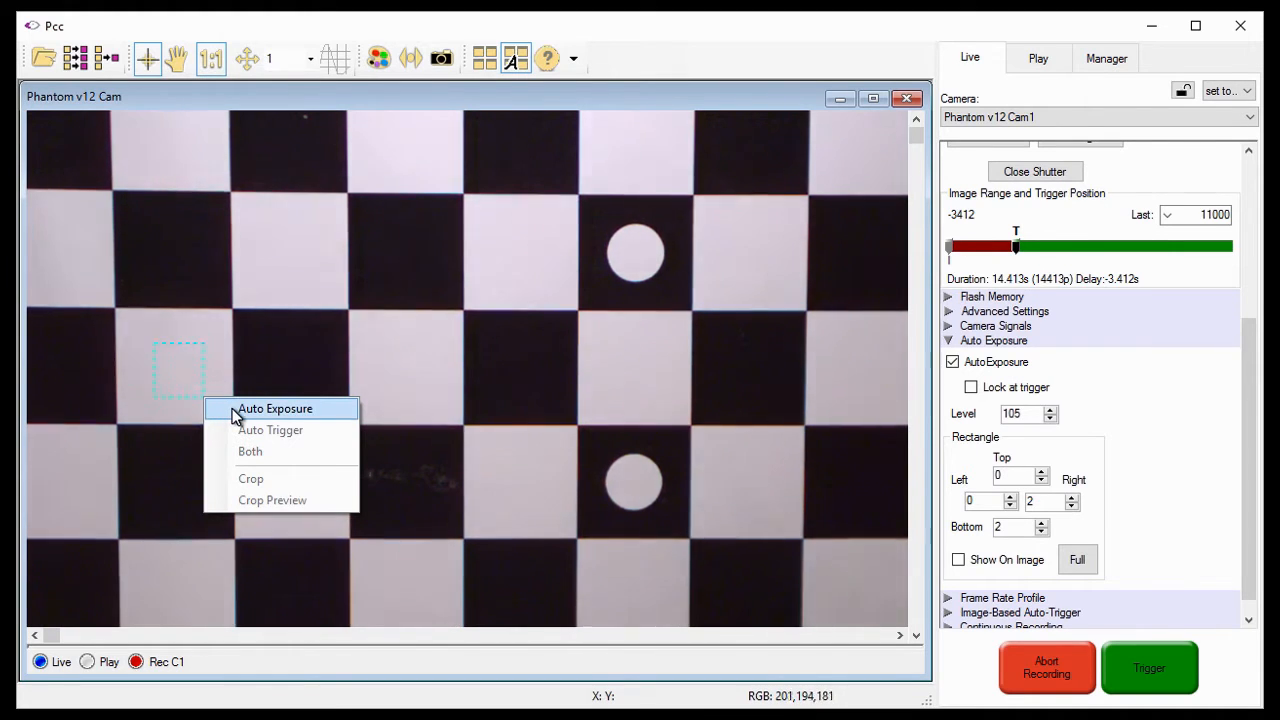
click(232, 408)
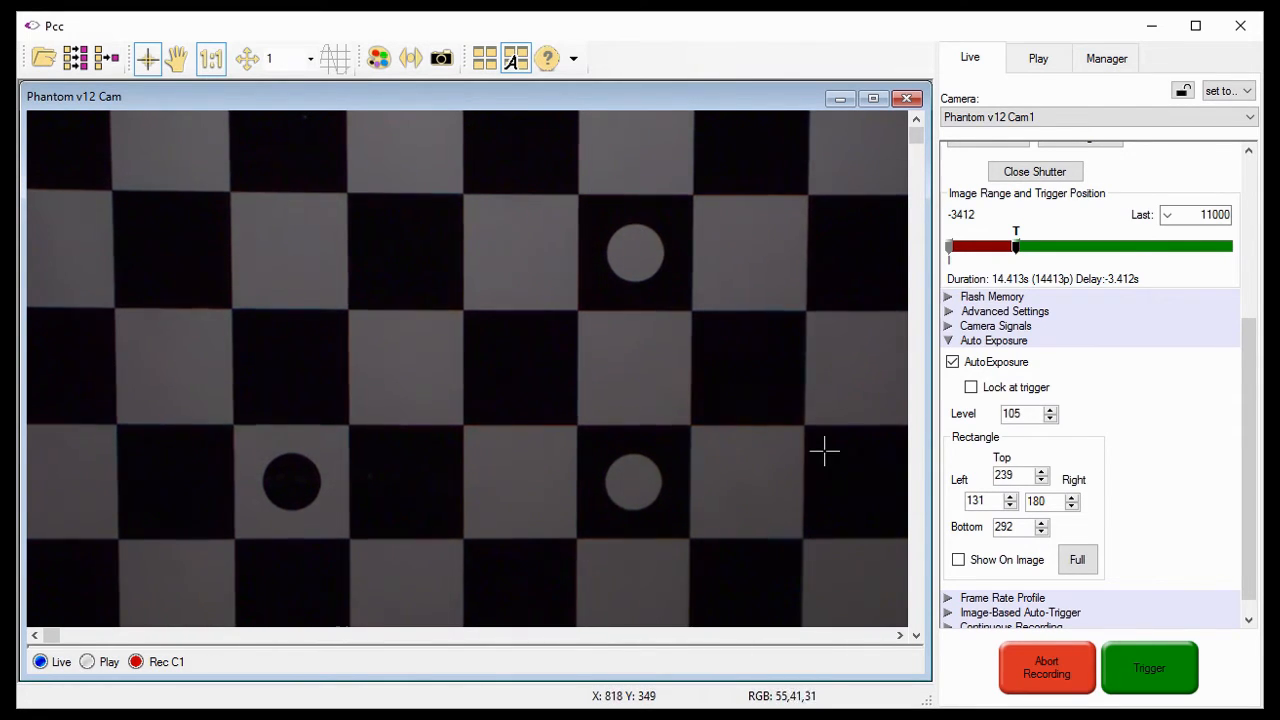
Turn on the display of the auto exposure rectangle on the live image
click(981, 467)
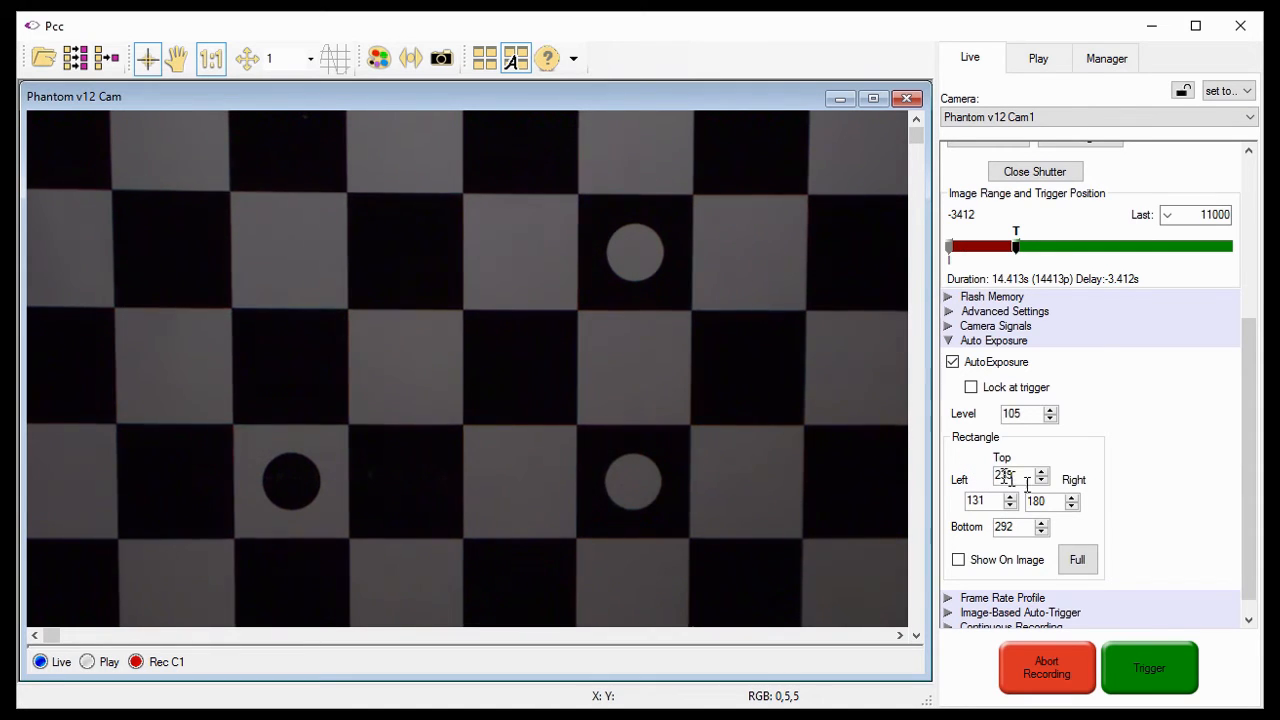
click(1064, 530)
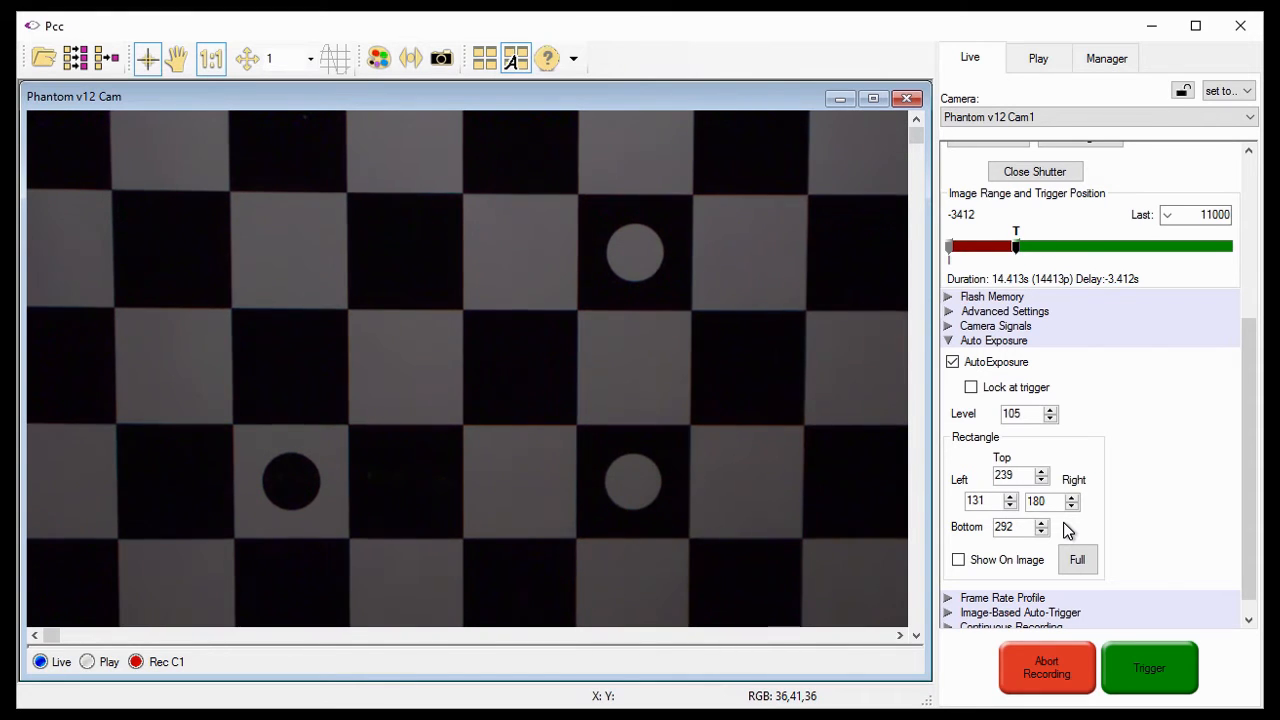
click(1107, 561)
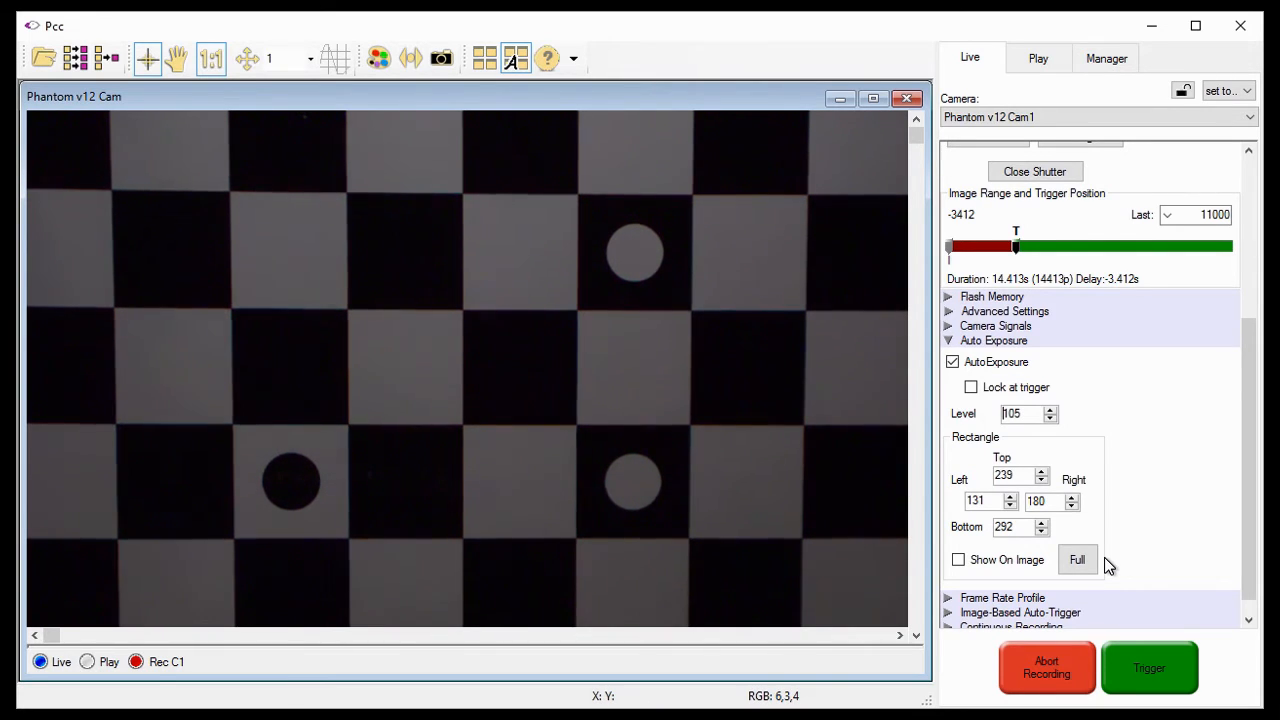
click(960, 562)
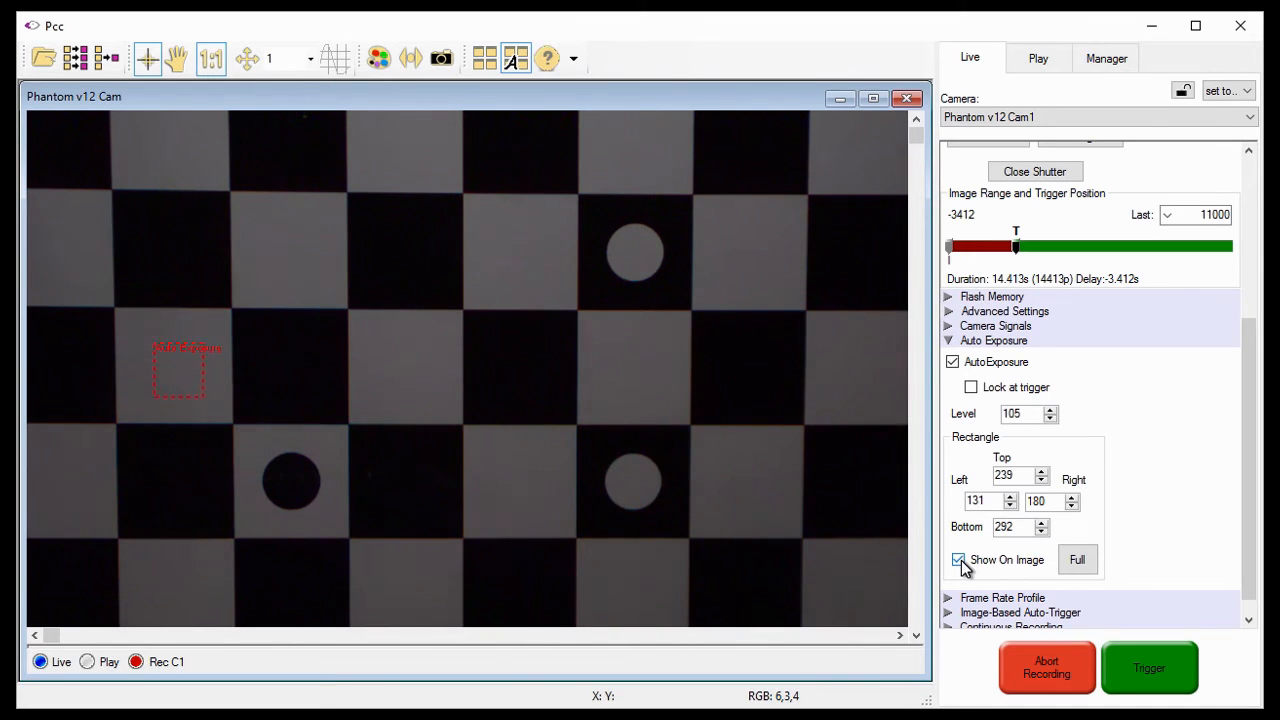
scroll(960, 565, down, 1)
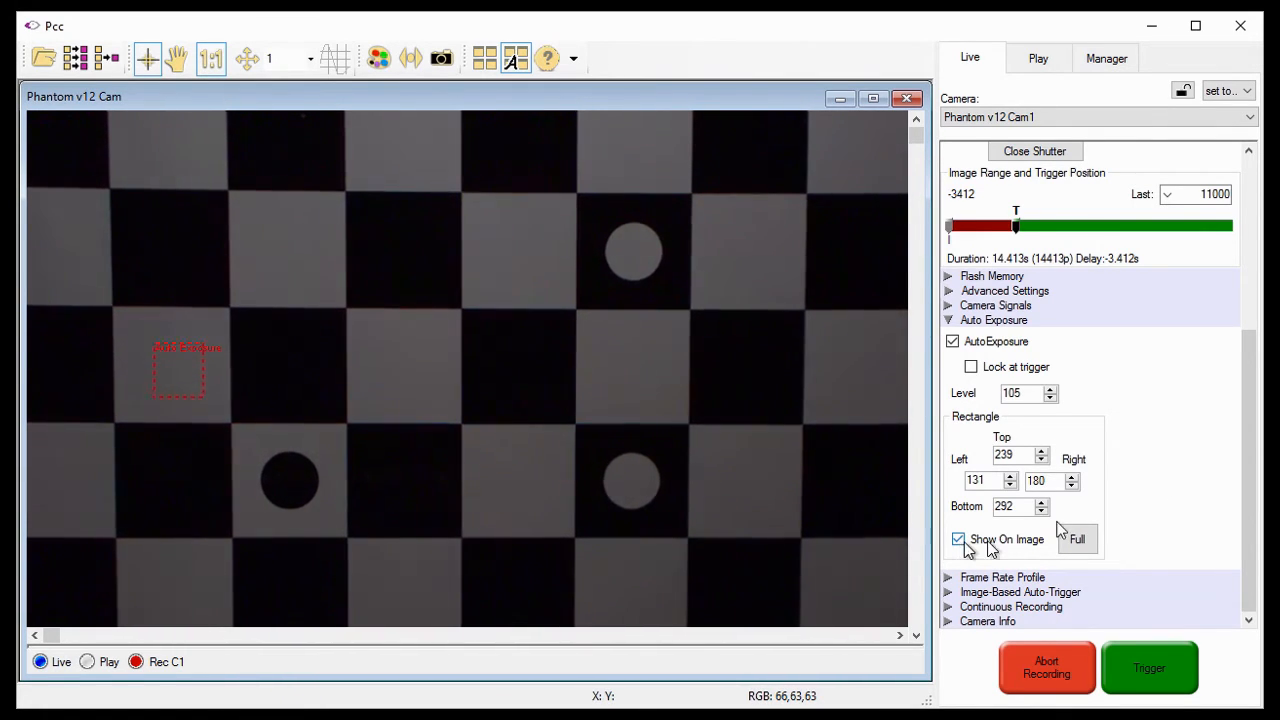
Set the exposure time to 990 µs in the Cine Settings and return to the Auto Exposure settings
drag(1249, 450, 1251, 271)
click(1091, 350)
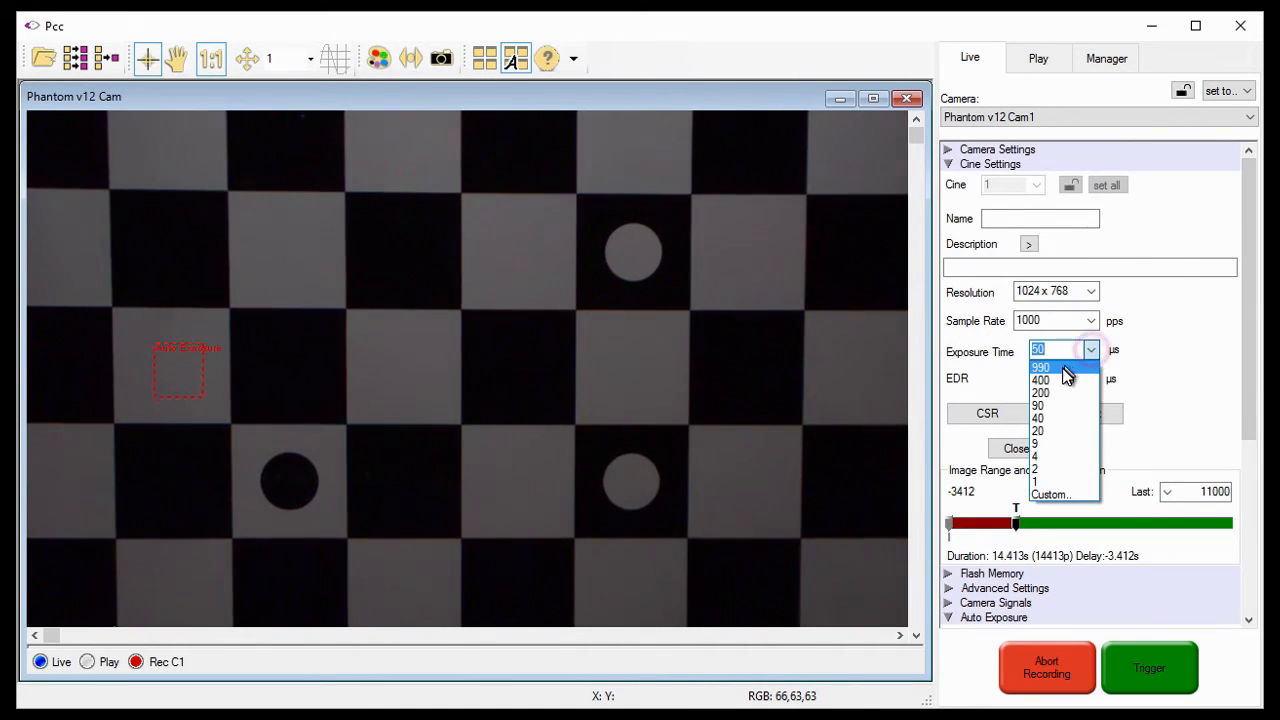
click(1058, 367)
drag(1245, 335, 1229, 526)
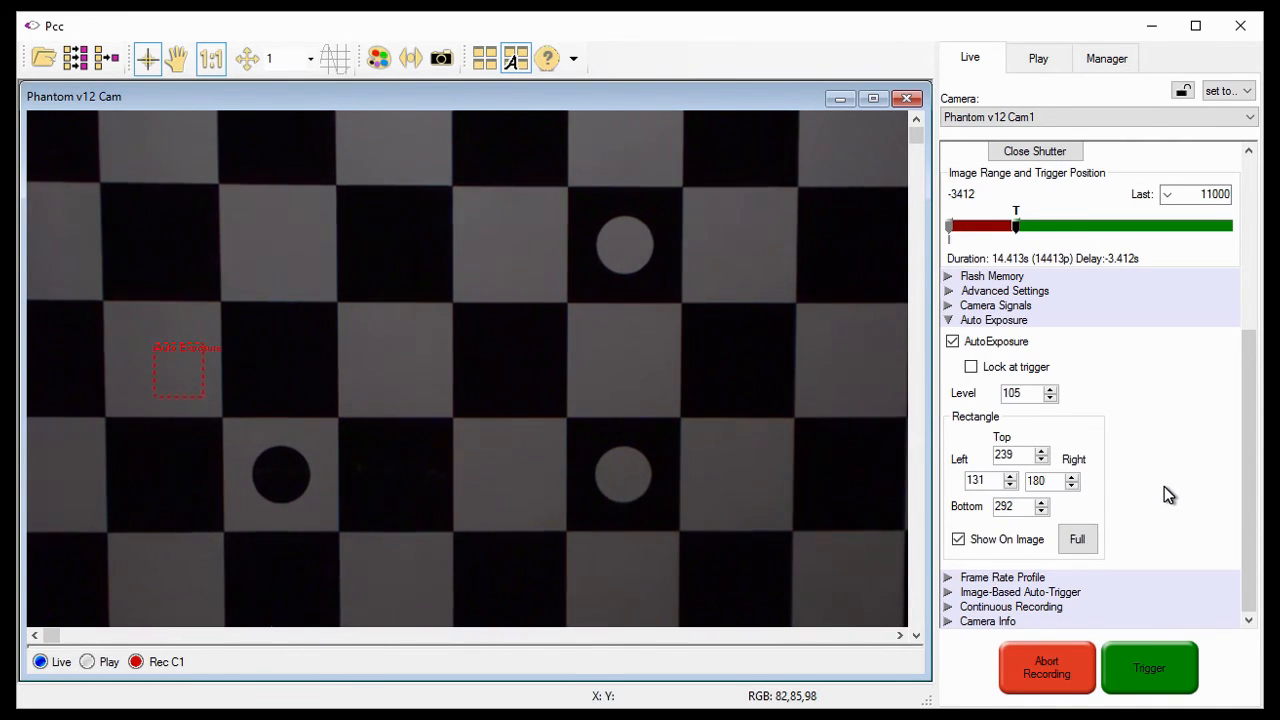
Disable auto exposure and close the live camera window
click(953, 344)
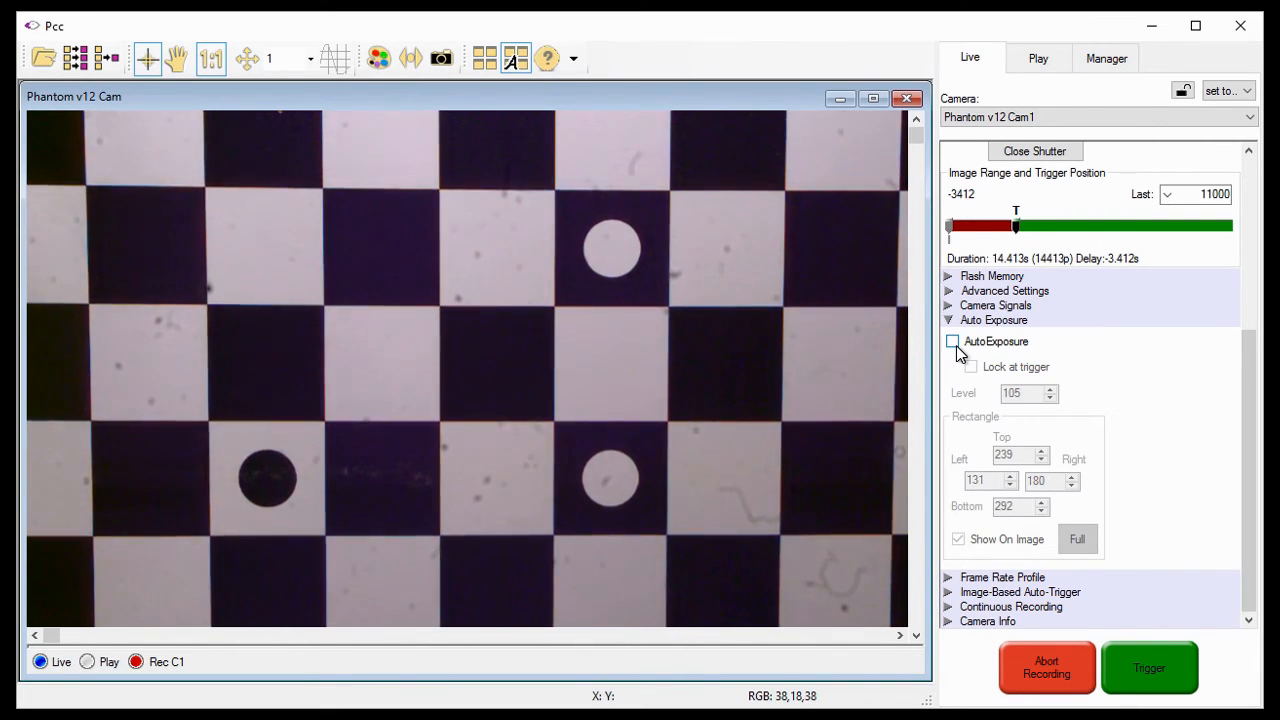
click(907, 100)
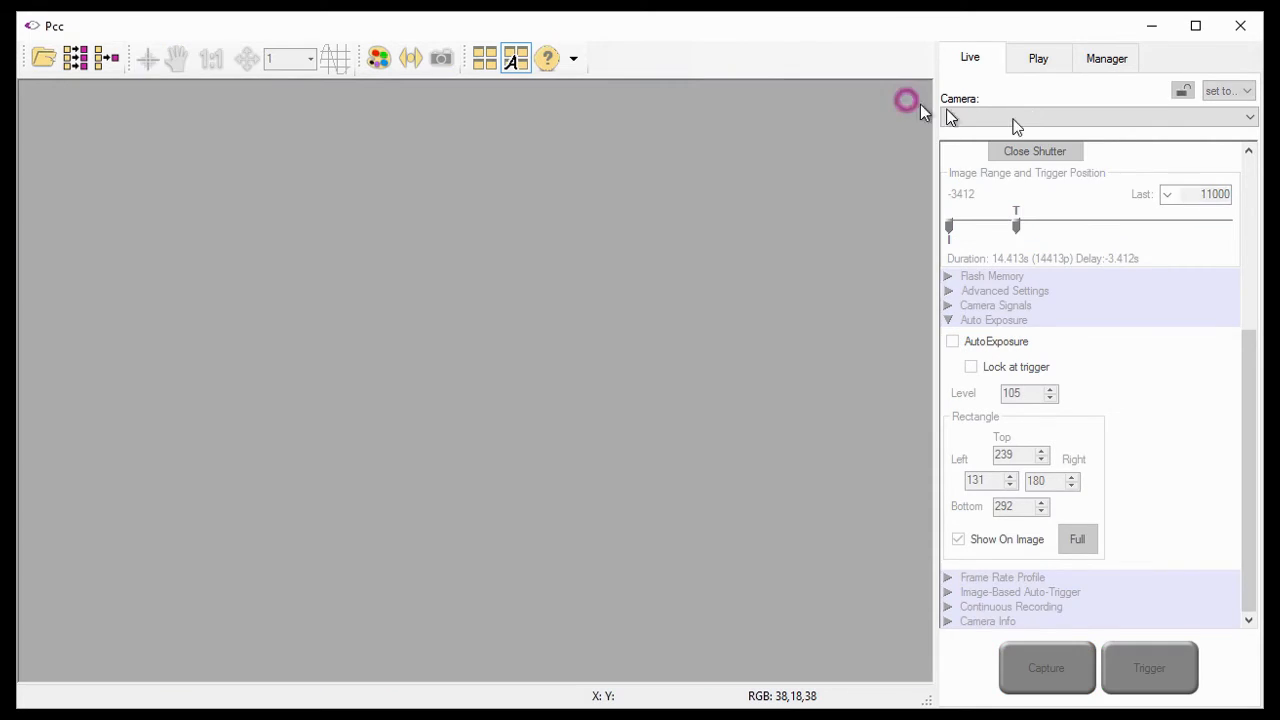
Select the Miro 320S Cam2 camera and review its resolution, sample rate, exposure time and trigger position
click(1109, 124)
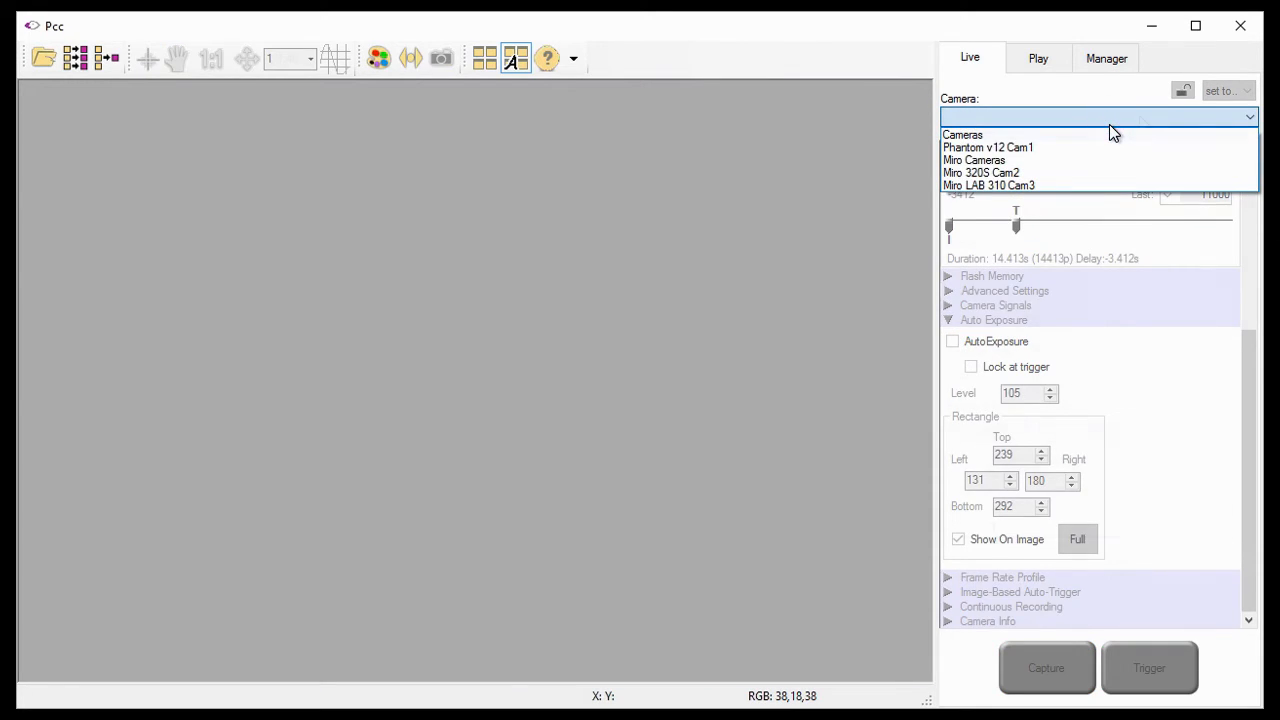
click(1069, 173)
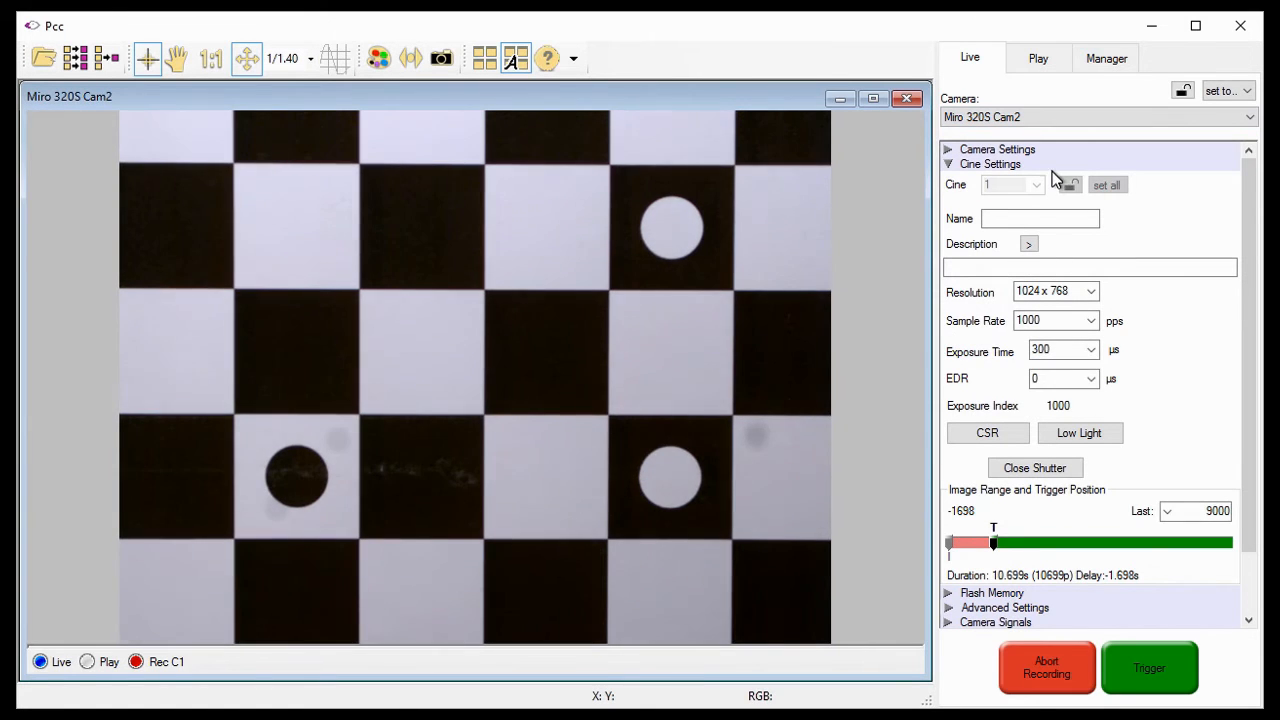
click(1005, 293)
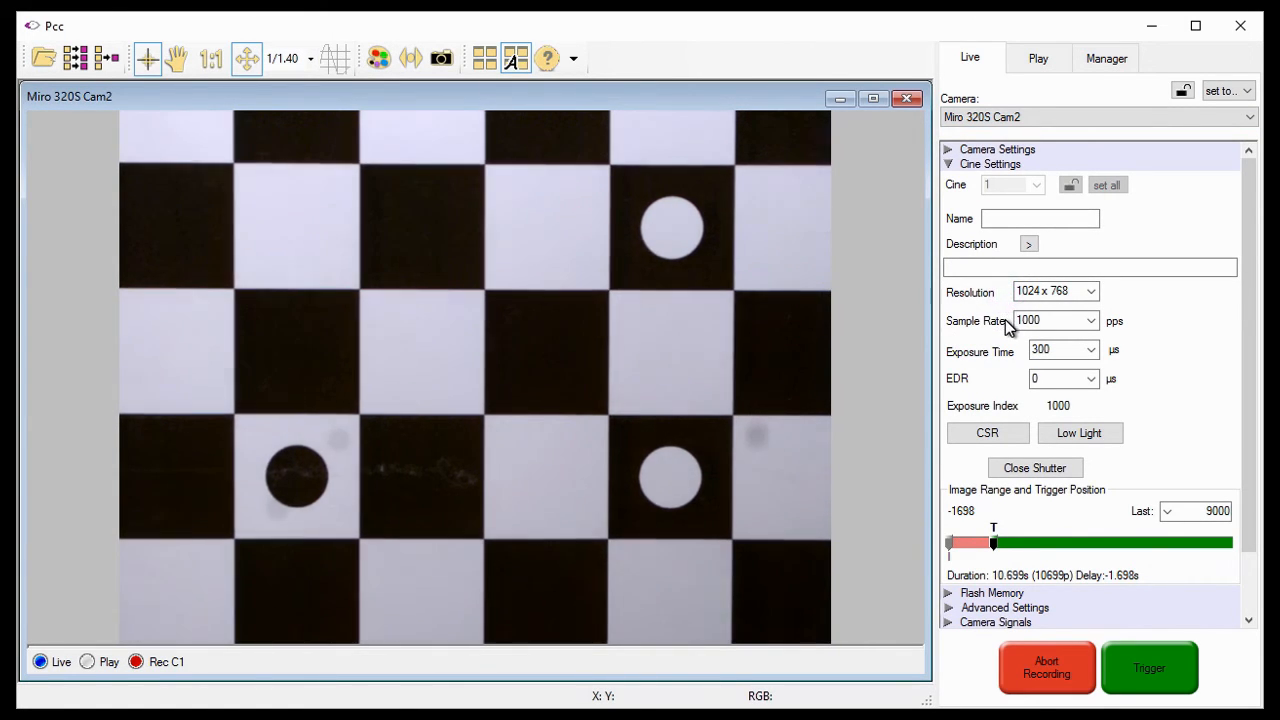
click(1006, 320)
click(1015, 348)
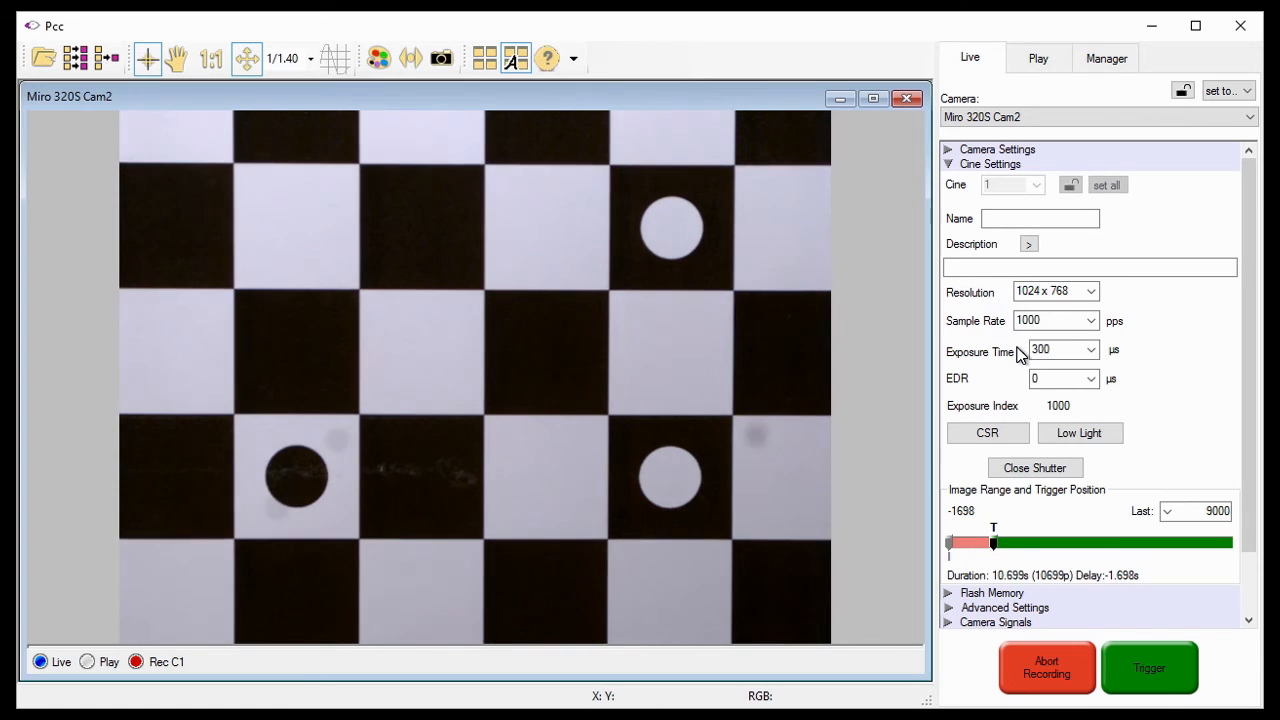
click(996, 517)
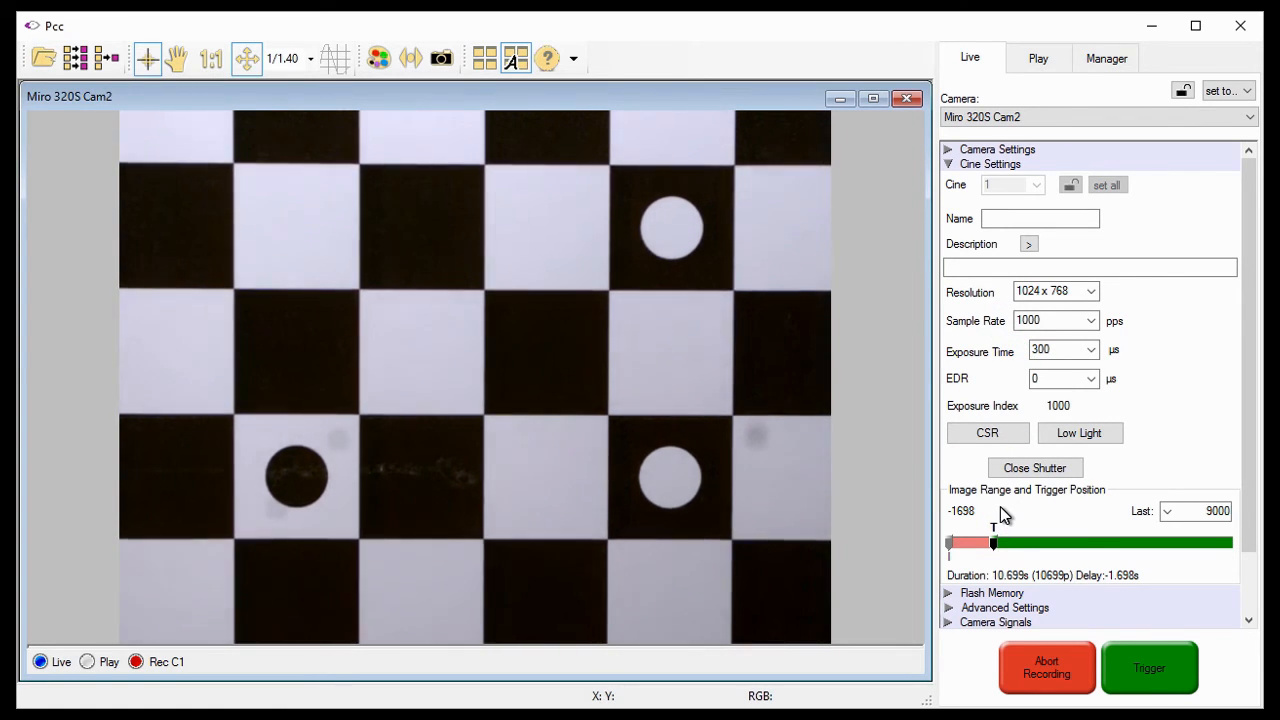
Expand the Auto Exposure settings of the Miro 320S camera and enable auto exposure
drag(1246, 485, 1252, 556)
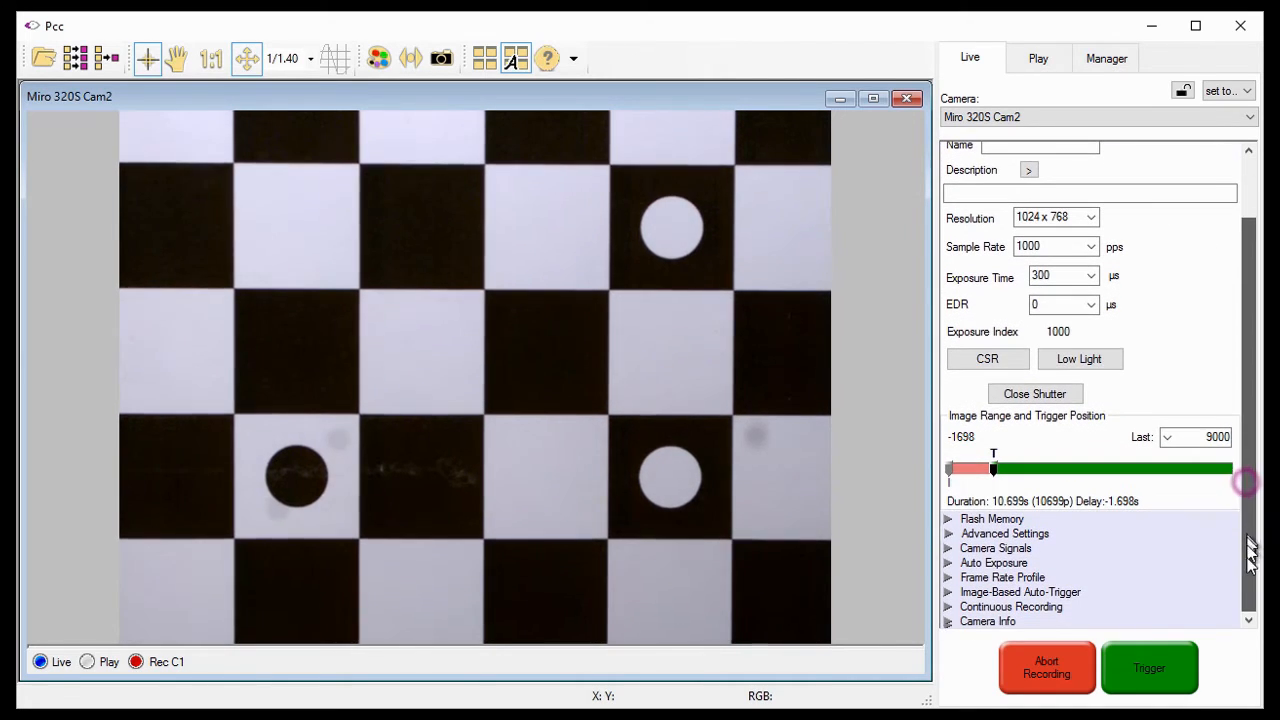
click(1003, 563)
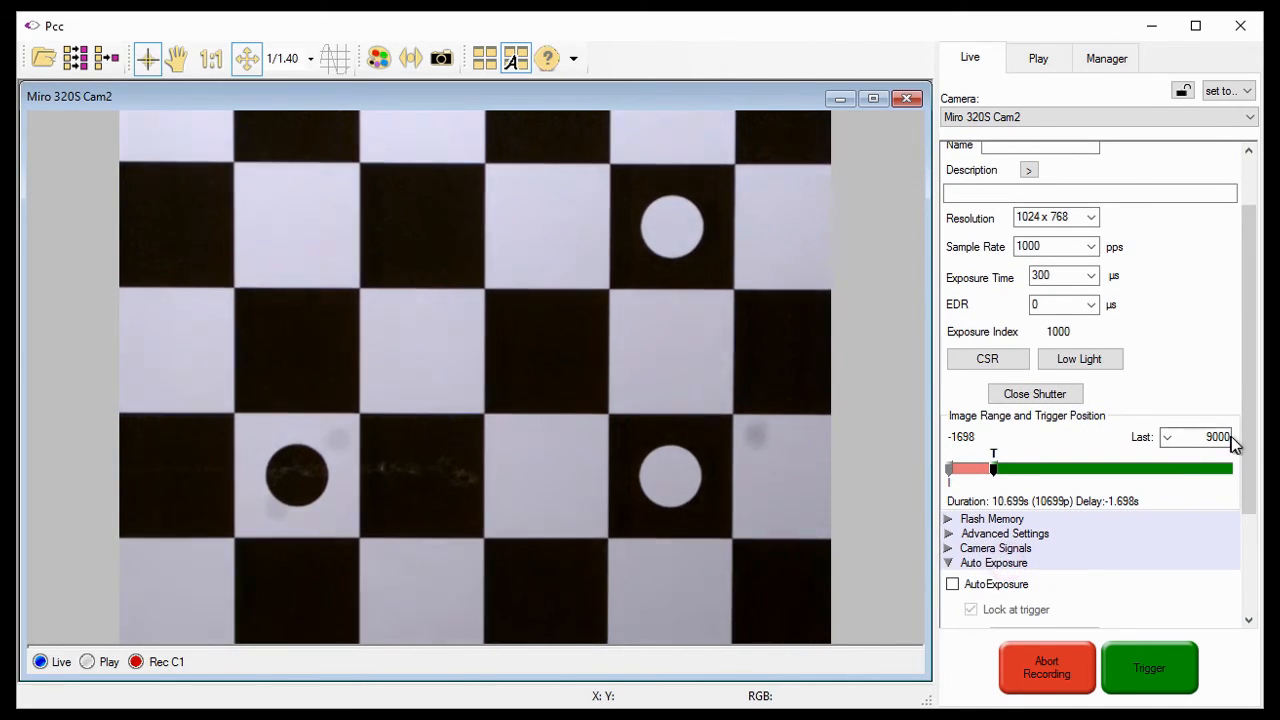
drag(1246, 449, 1249, 569)
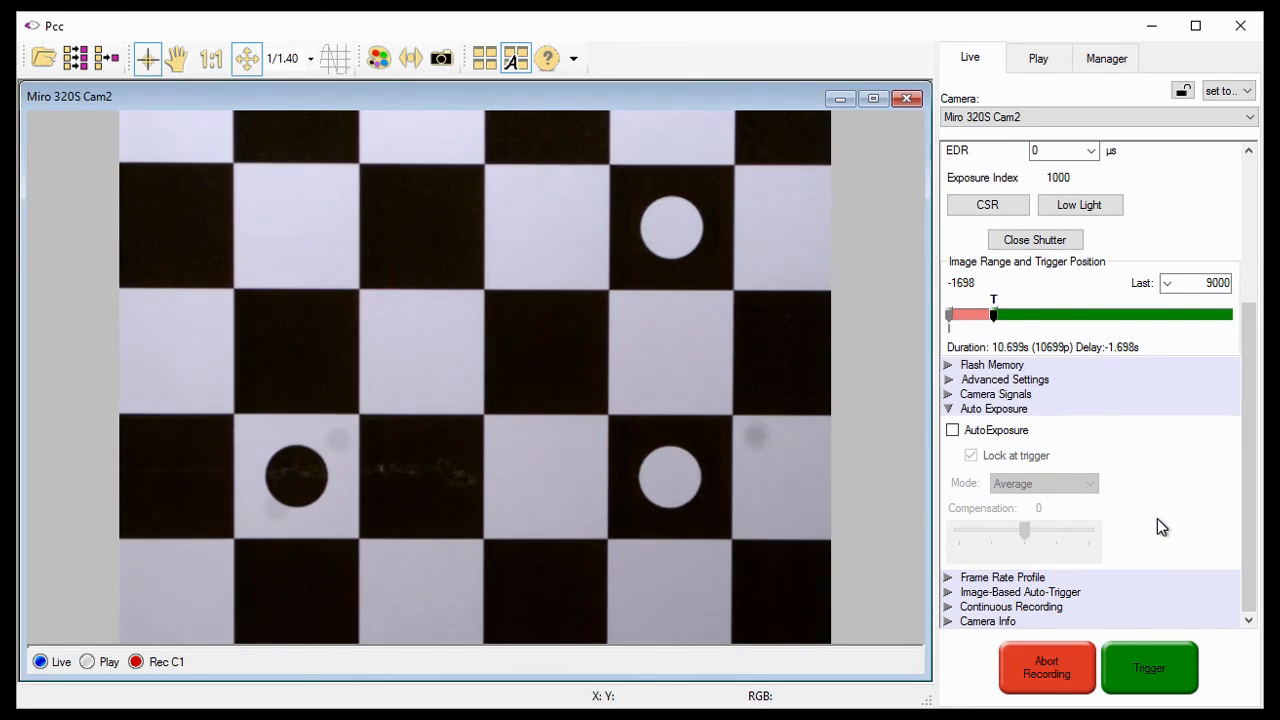
click(953, 430)
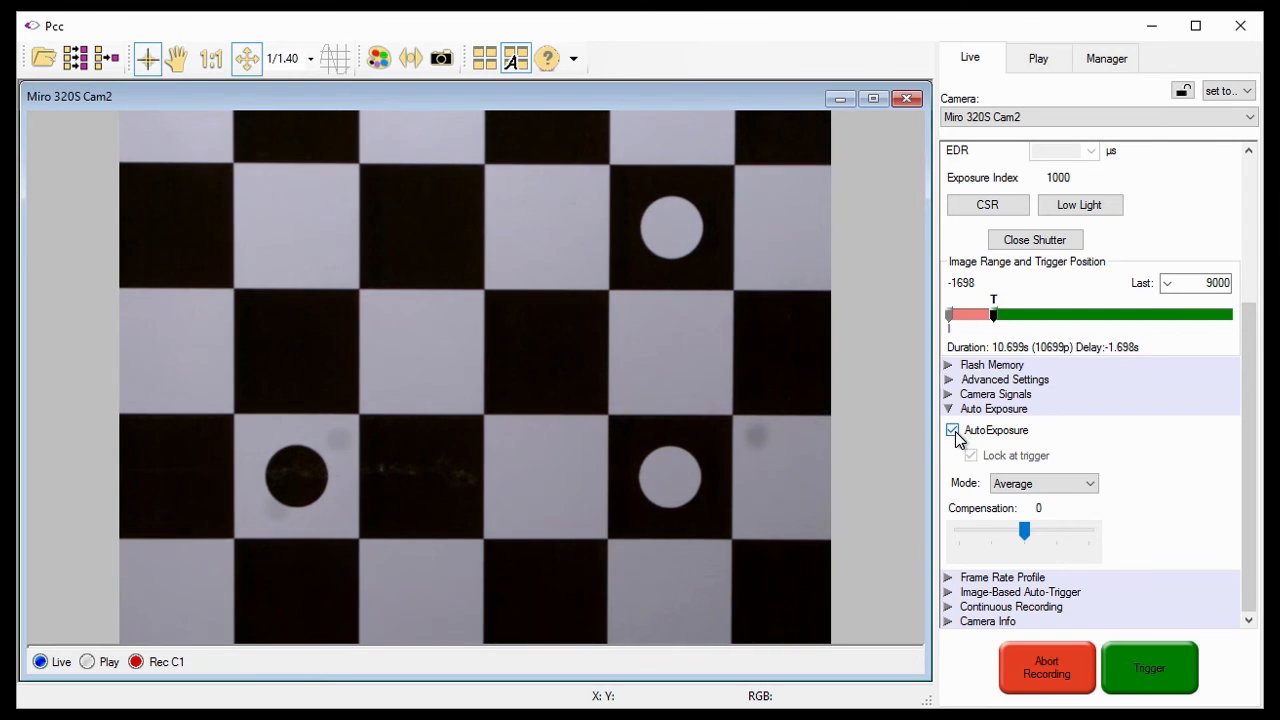
Set the auto exposure metering mode to Spot, leaving the compensation at 0
click(1090, 484)
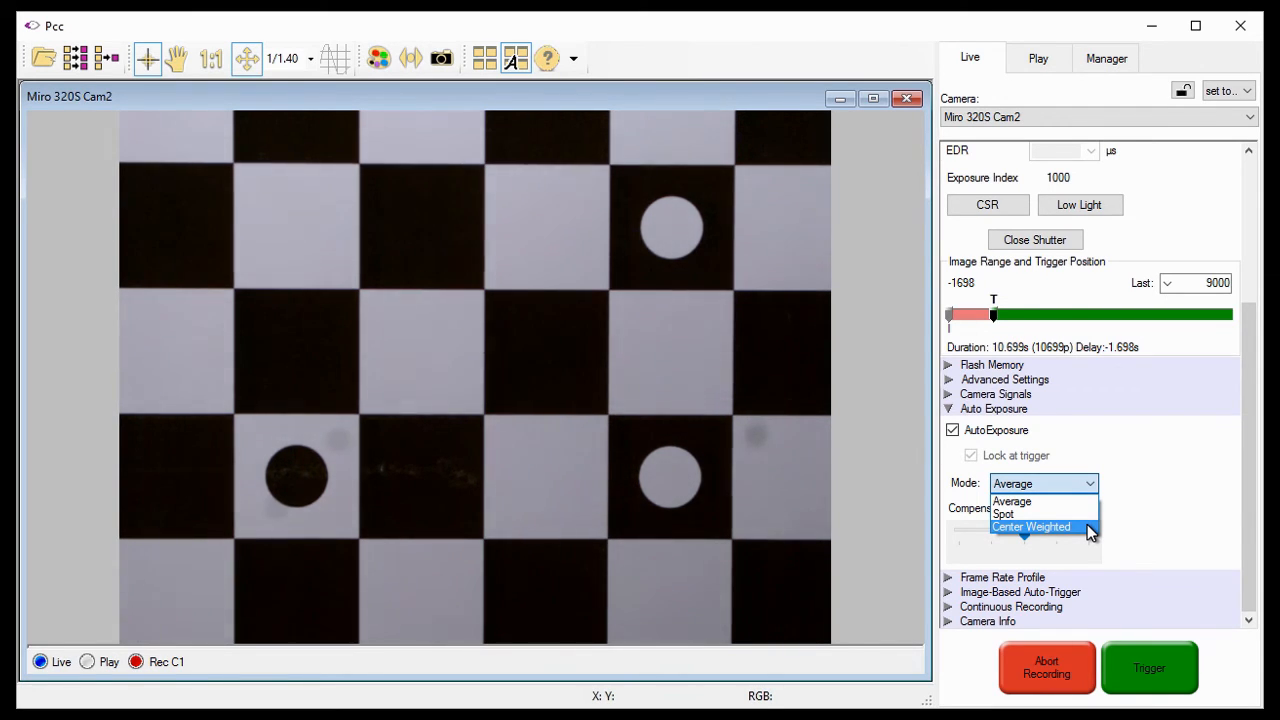
click(1084, 513)
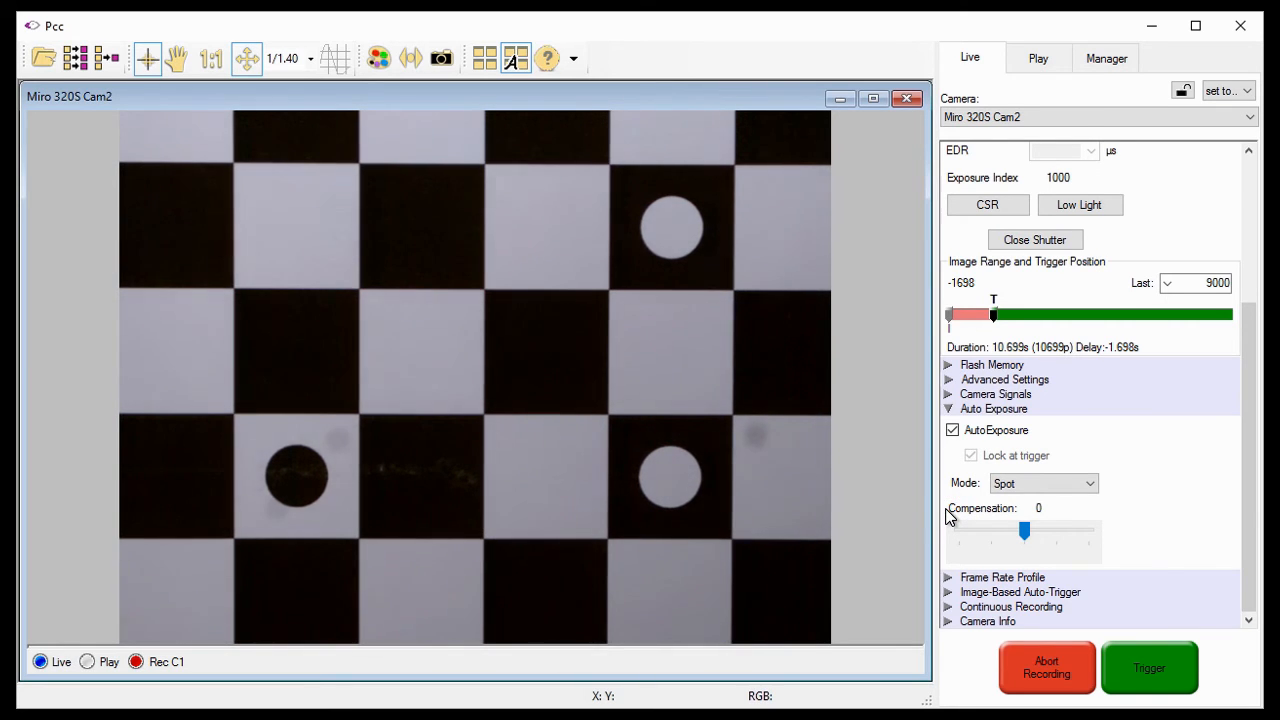
click(1031, 508)
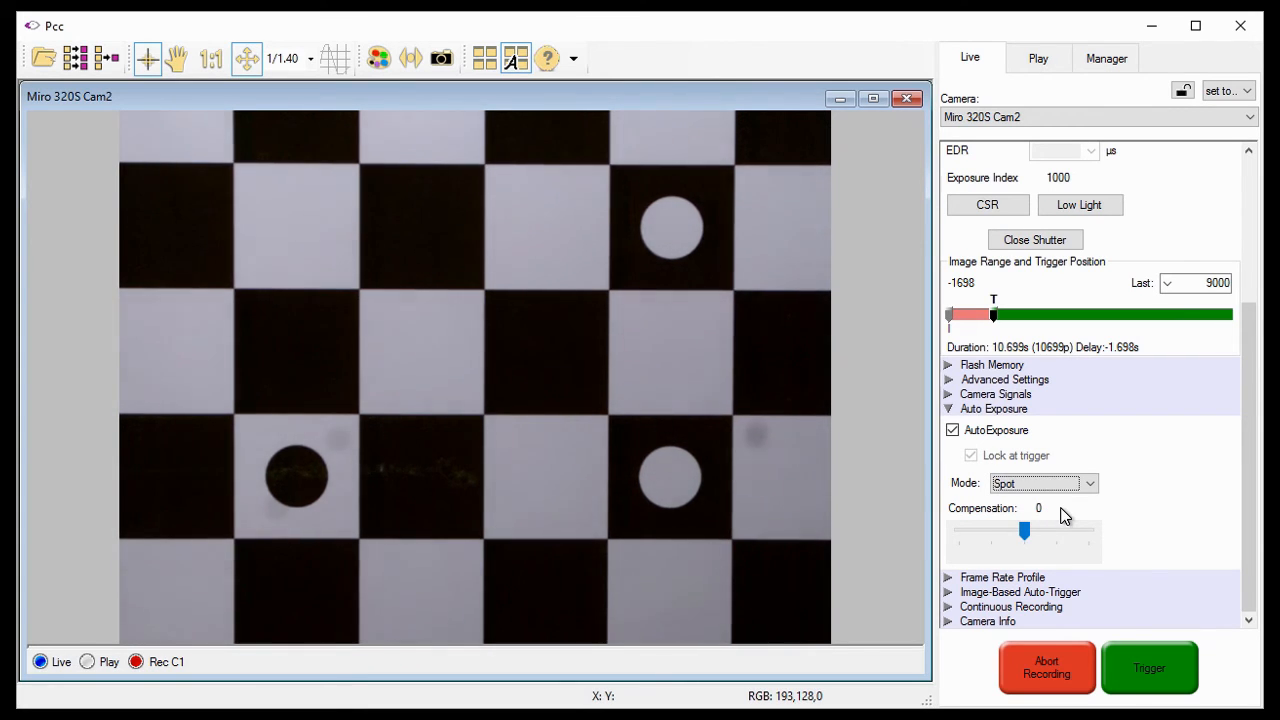
mouse_move(1027, 531)
mouse_down()
mouse_move(1106, 534)
mouse_move(940, 548)
mouse_move(1027, 543)
mouse_up()
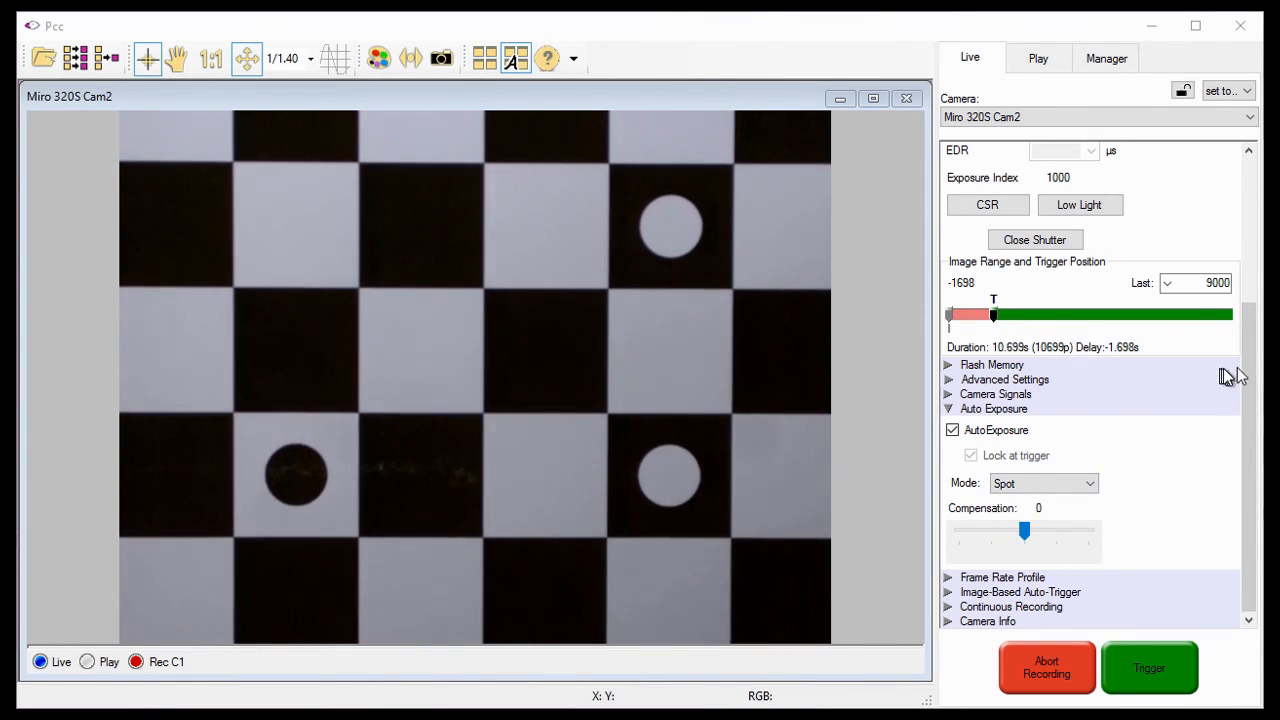
Set the exposure time to 990 µs in the Cine Settings
drag(1249, 370, 1225, 213)
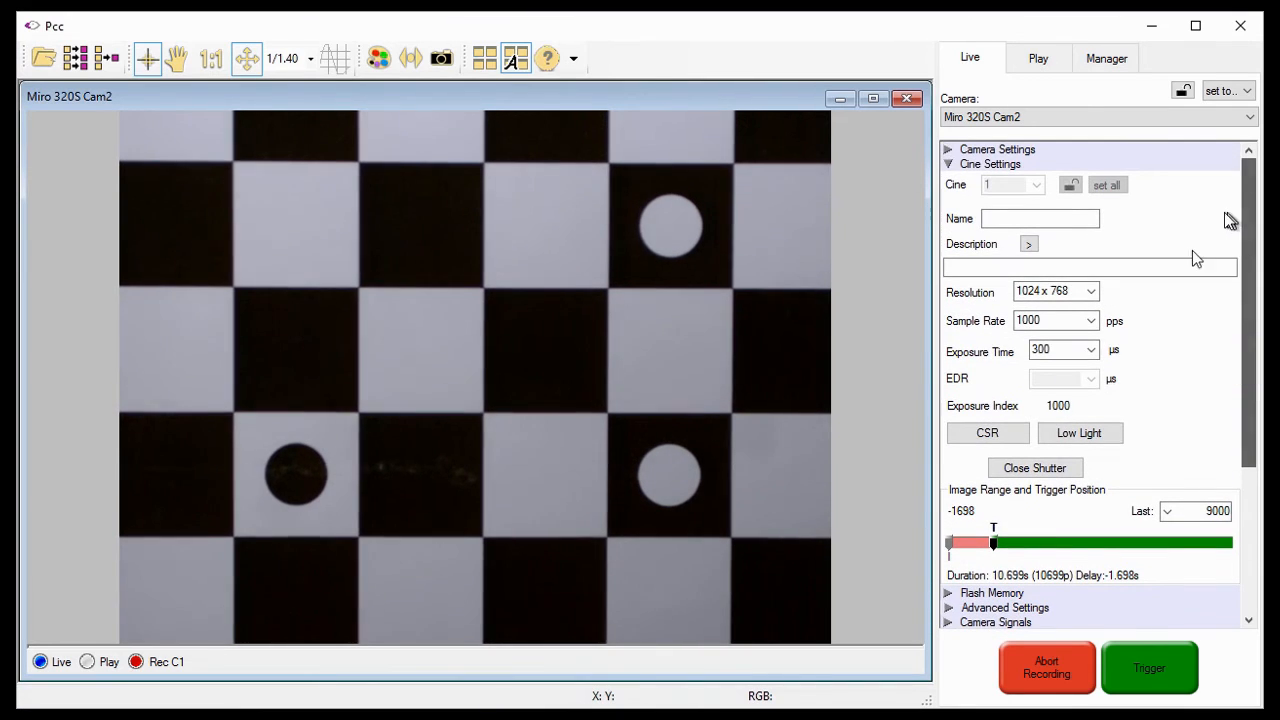
click(1062, 349)
click(1062, 368)
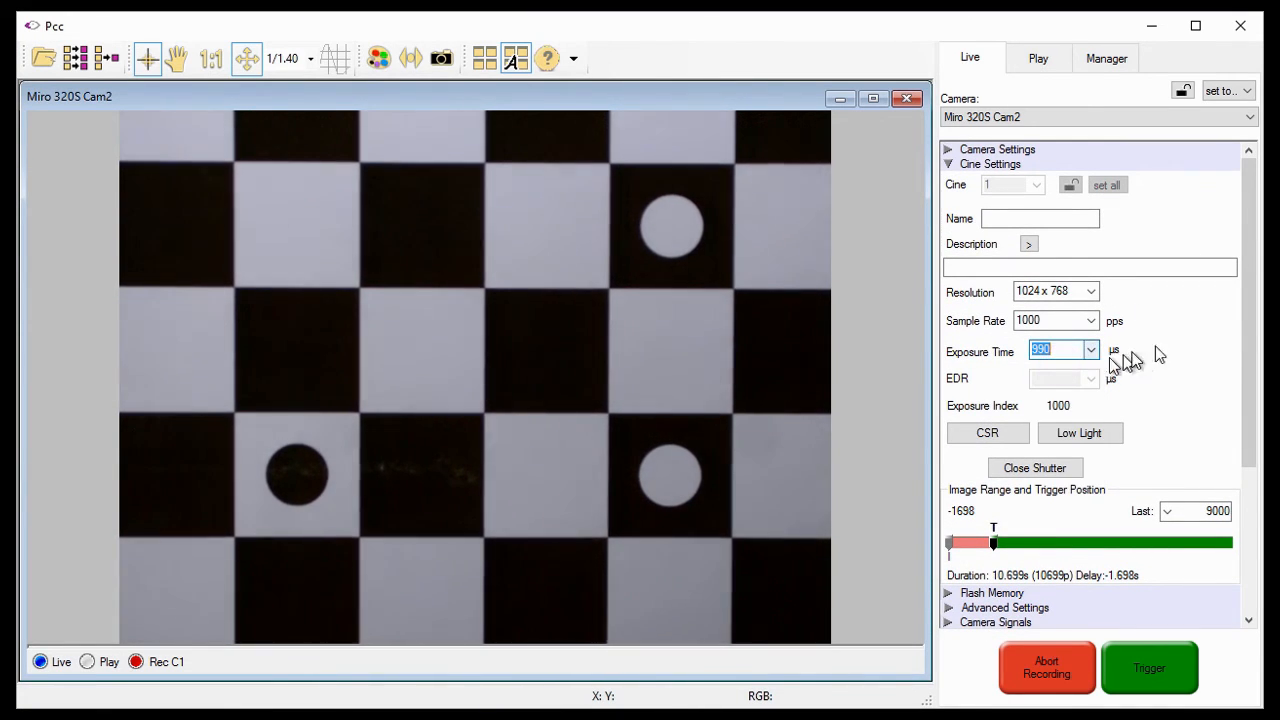
Return to the Auto Exposure settings and switch auto exposure off for the Miro 320S camera
drag(1249, 335, 1259, 491)
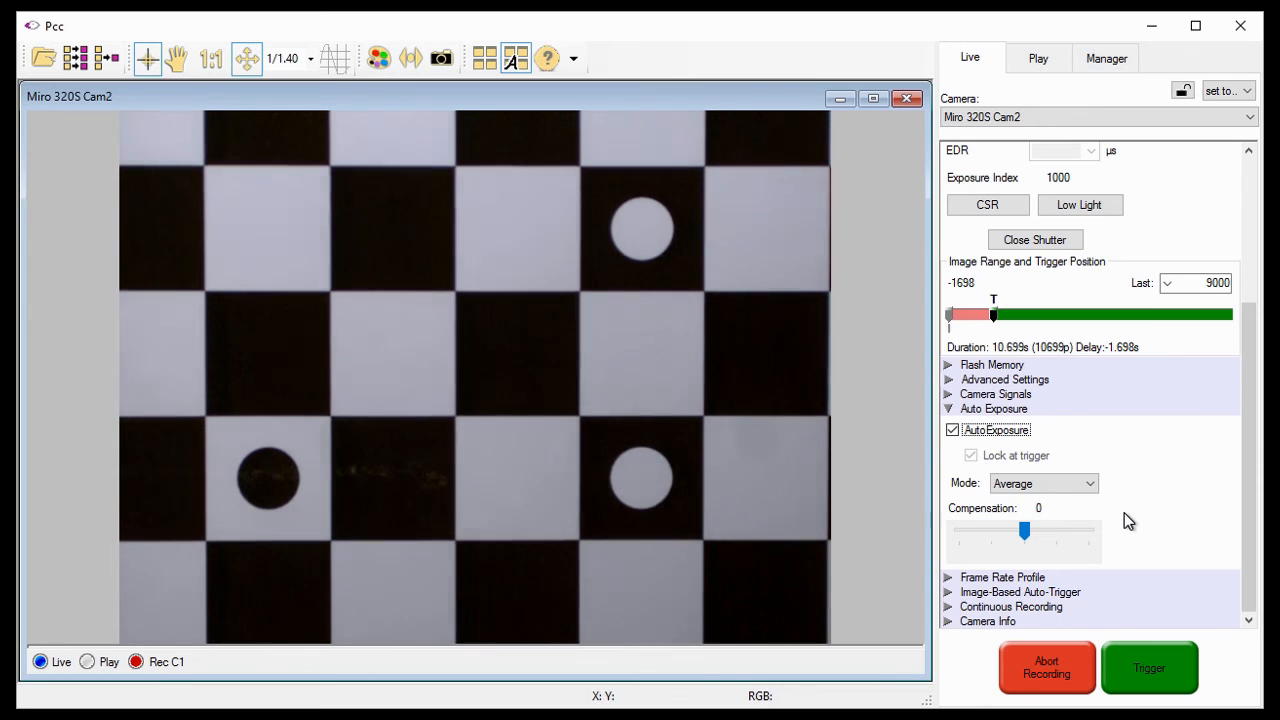
click(955, 431)
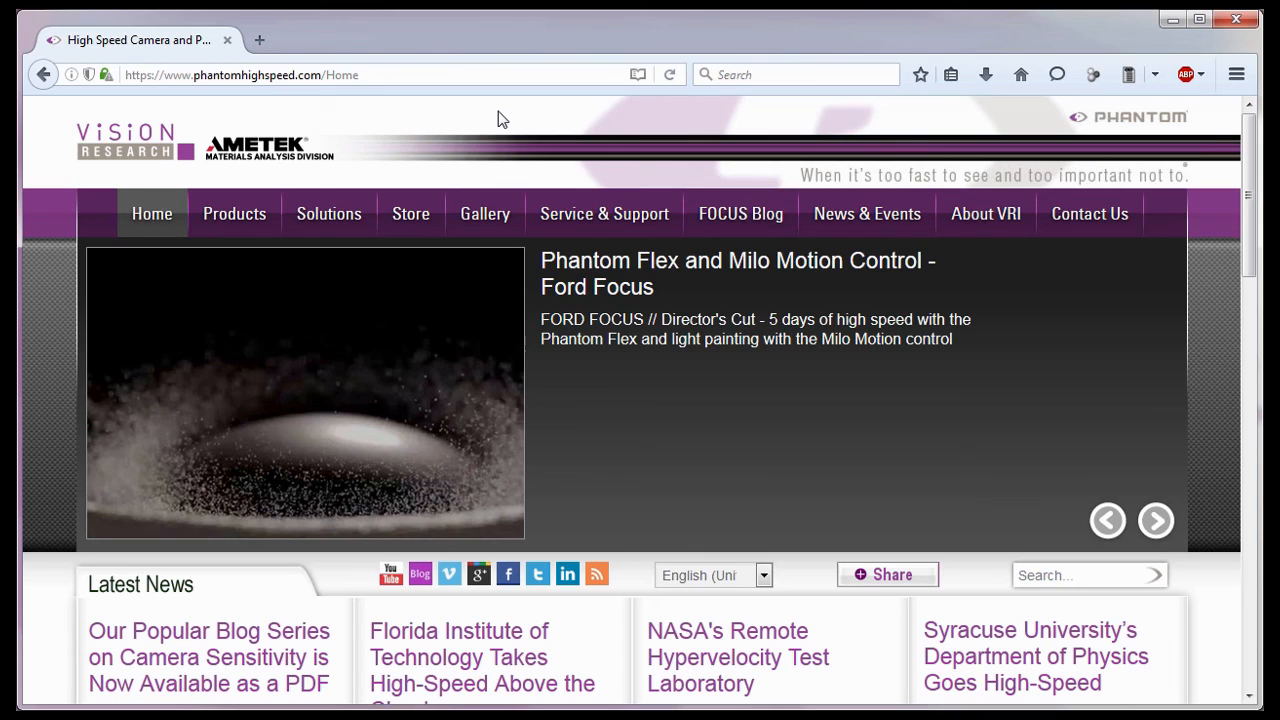
click(187, 82)
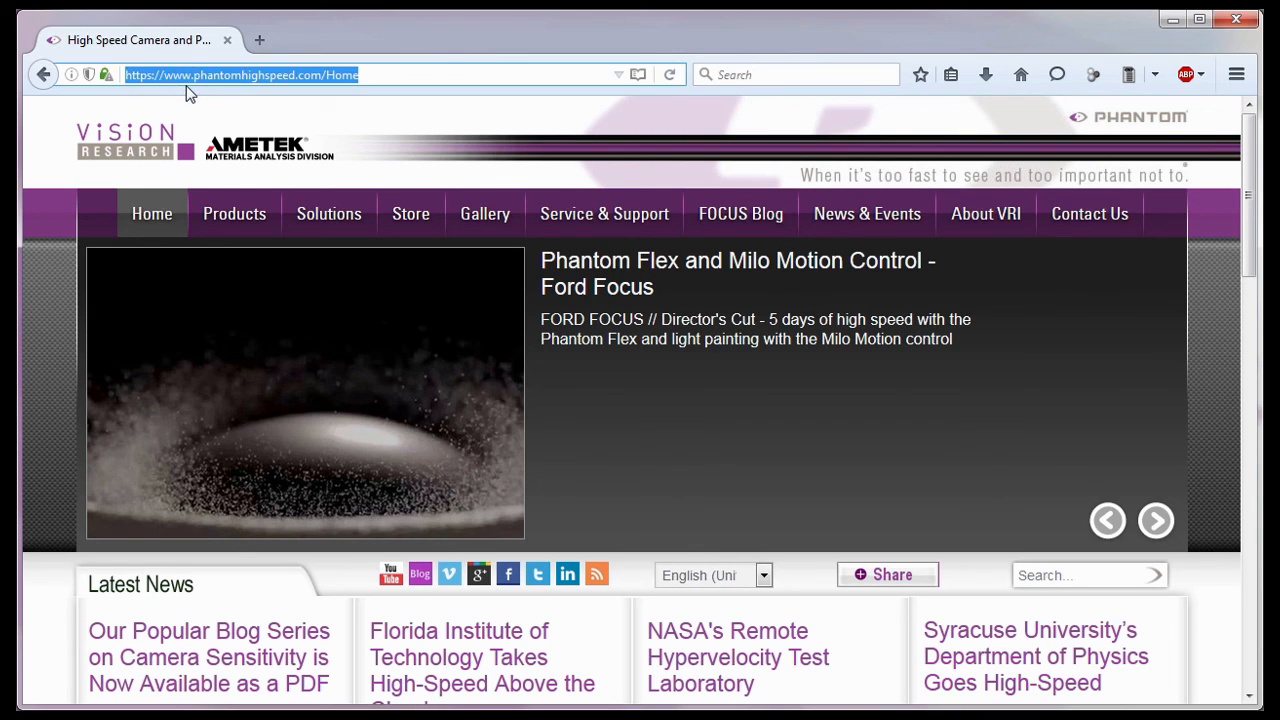
mouse_move(574, 220)
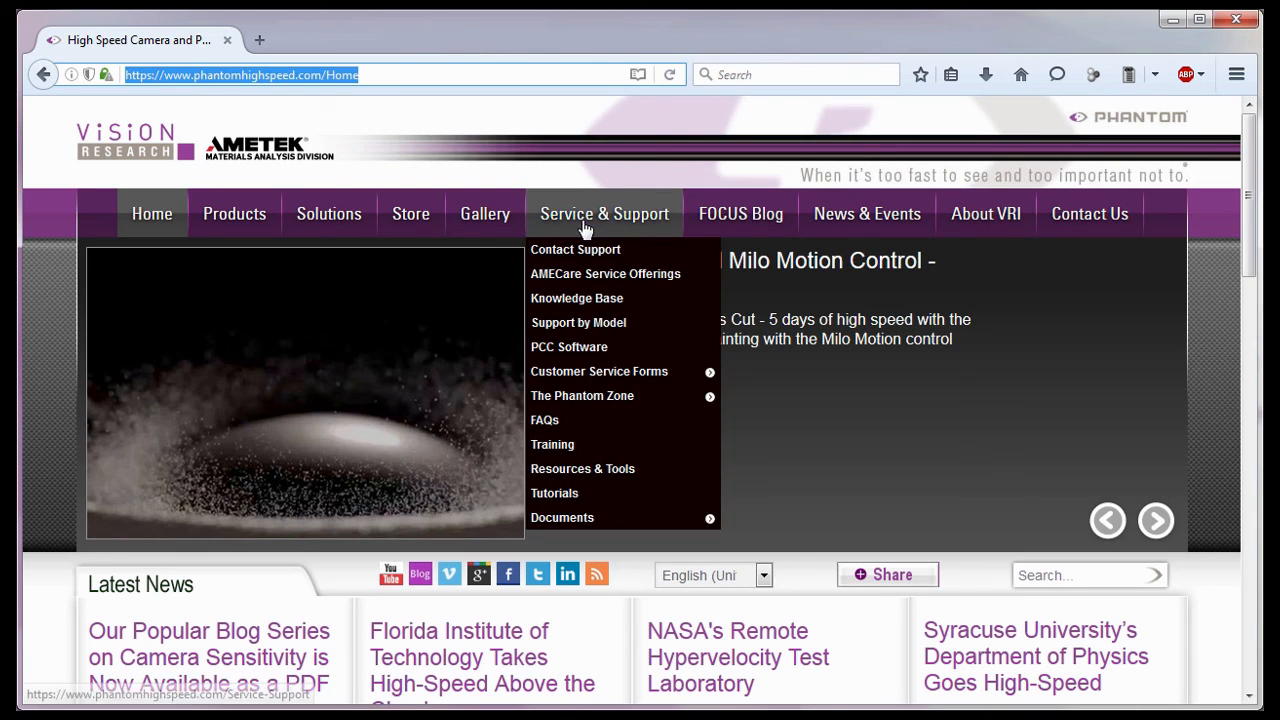
click(582, 446)
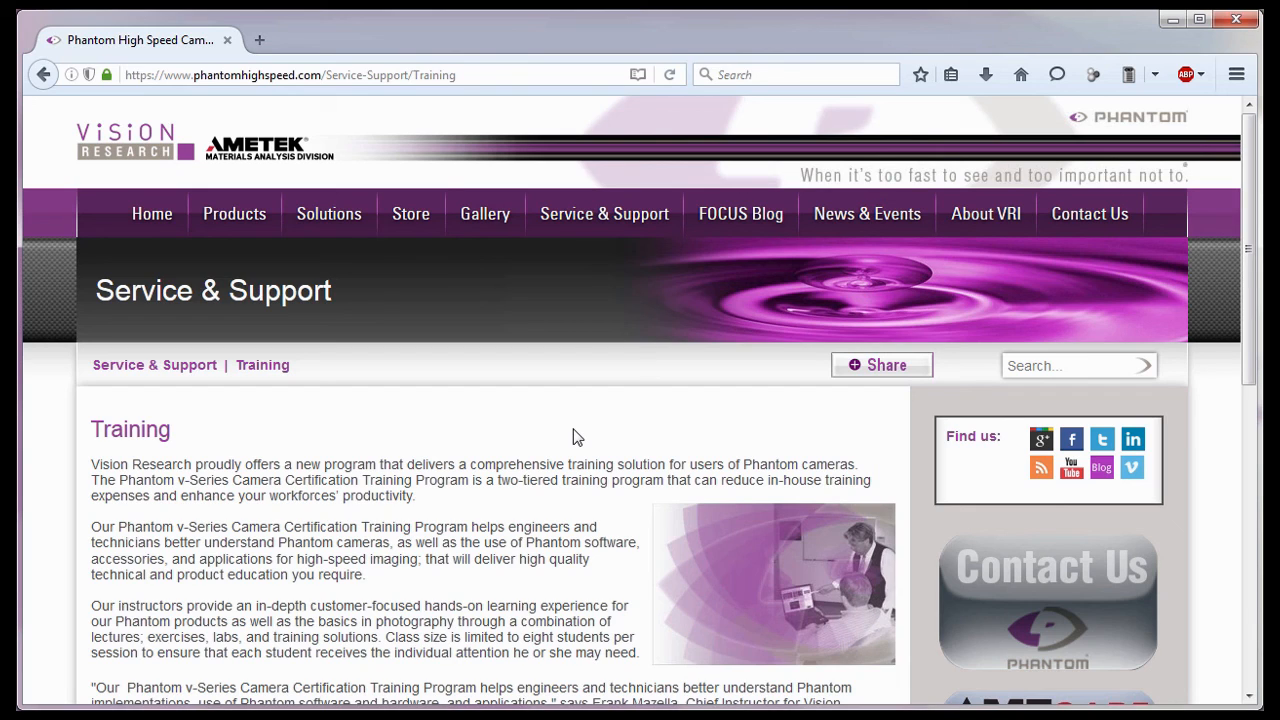
Open the North American Sales contact page, followed by the International Sales contact page
mouse_move(1072, 222)
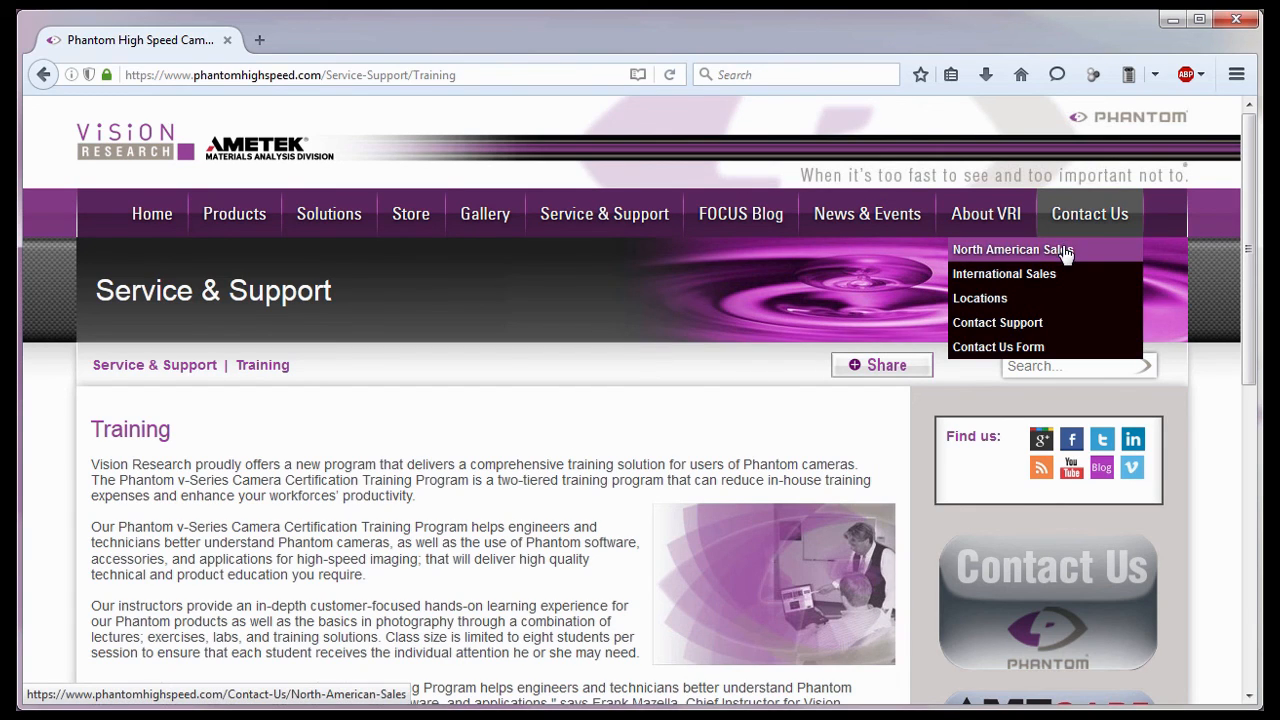
click(1065, 252)
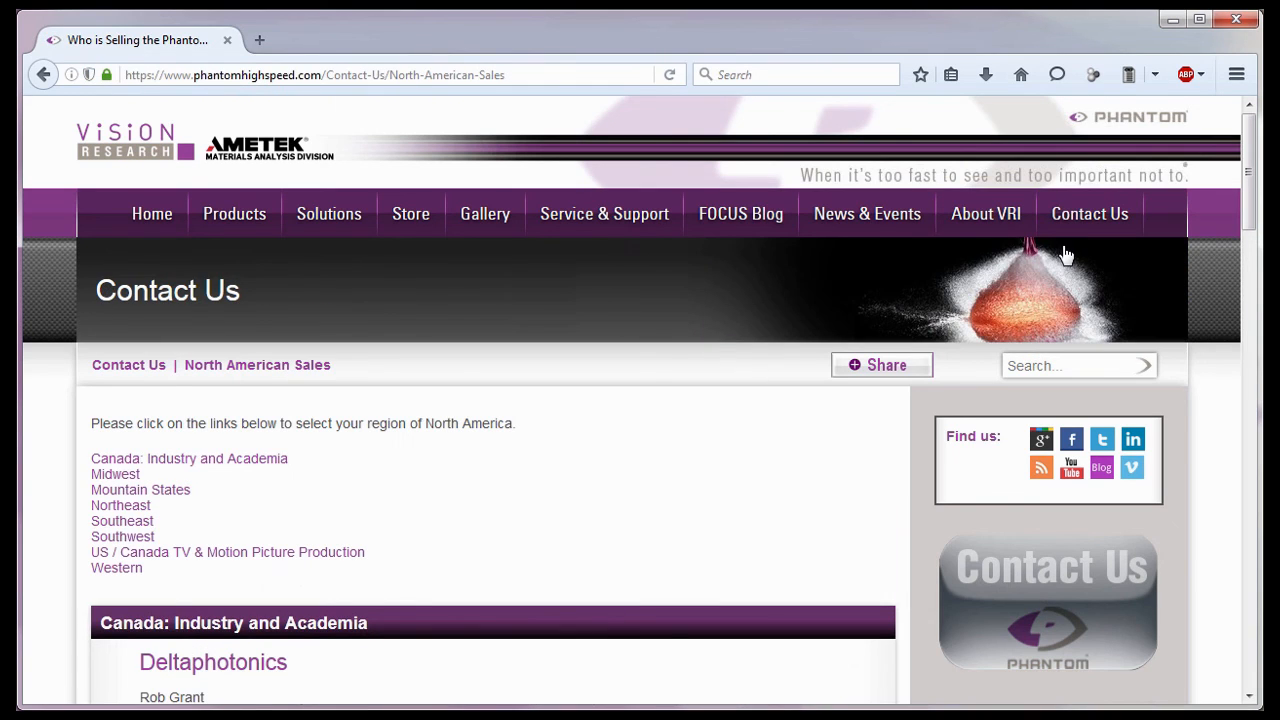
mouse_move(1088, 244)
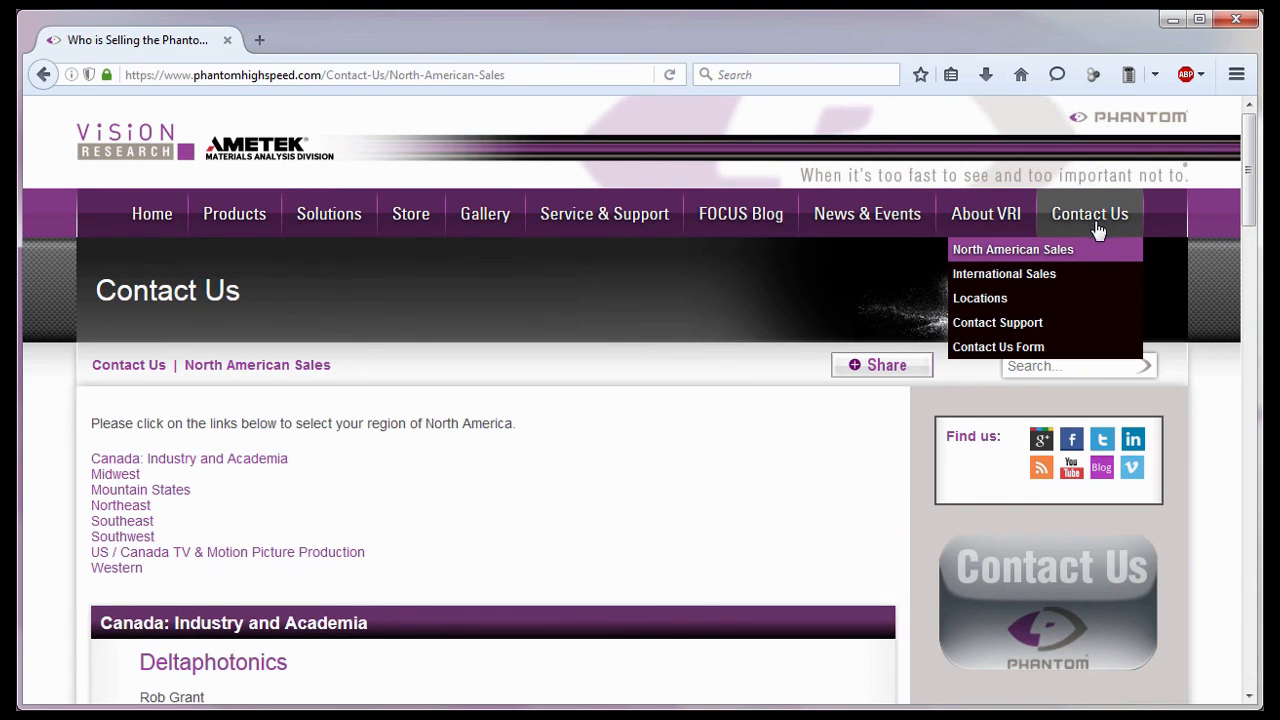
click(1079, 285)
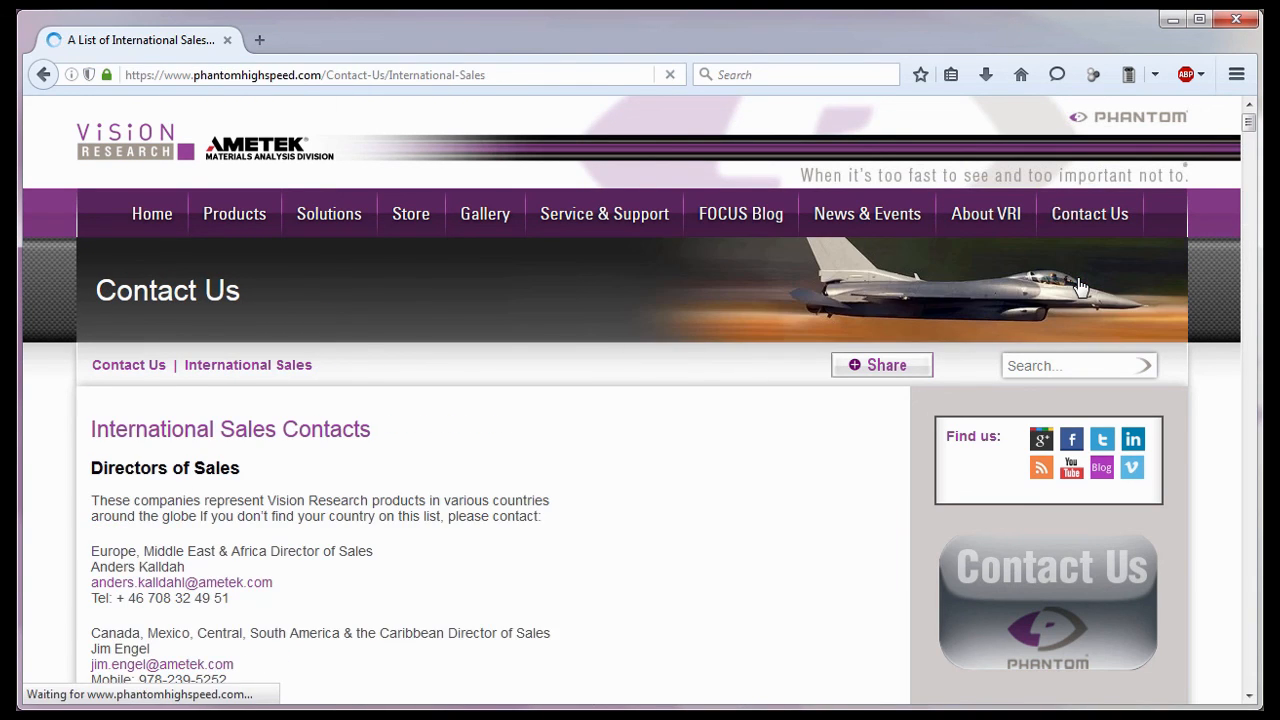